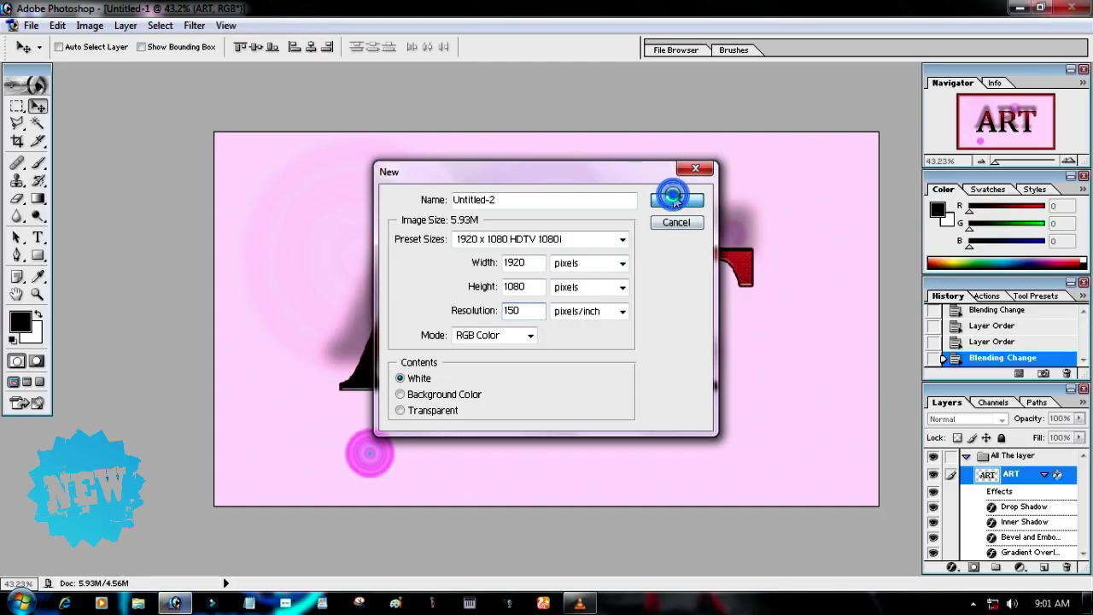
Create the 1920 × 1080 document, maximize it, and convert Background into Layer 0
left_click(674, 198)
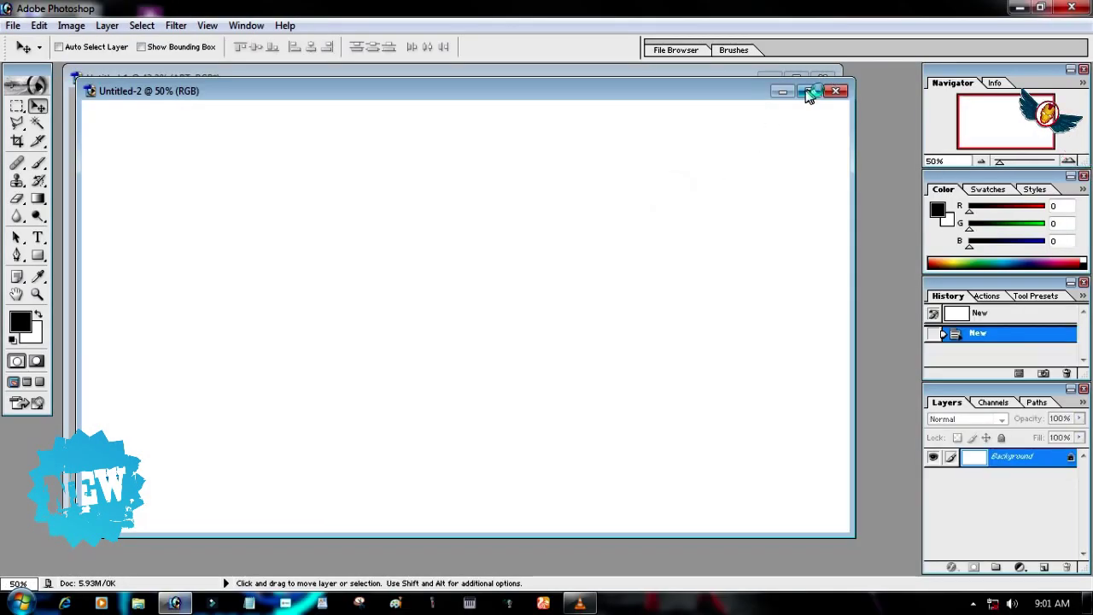
left_click(808, 92)
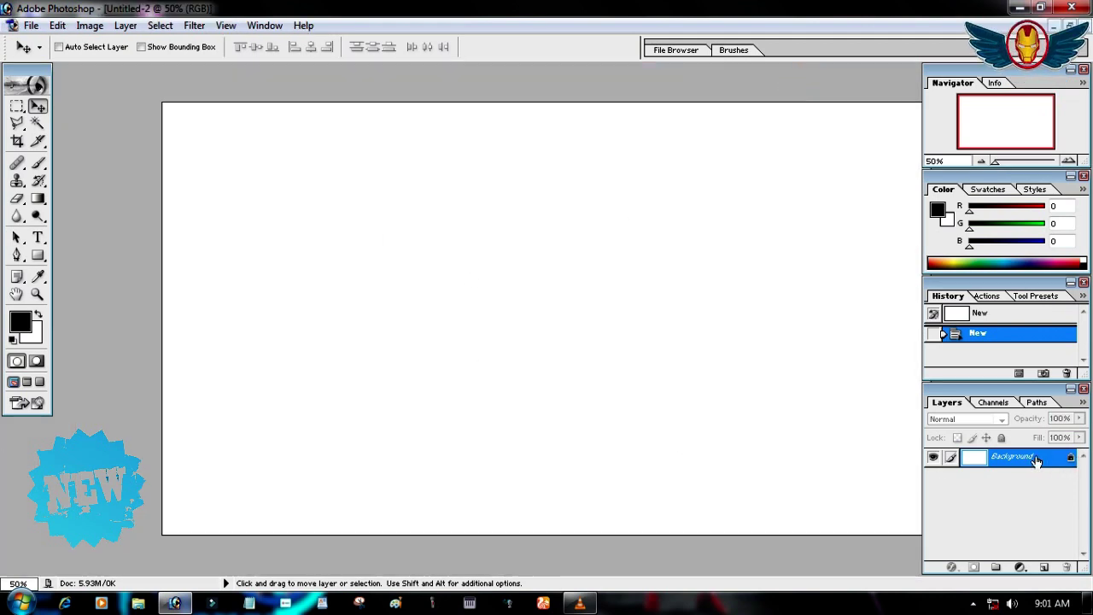
double_click(1035, 462)
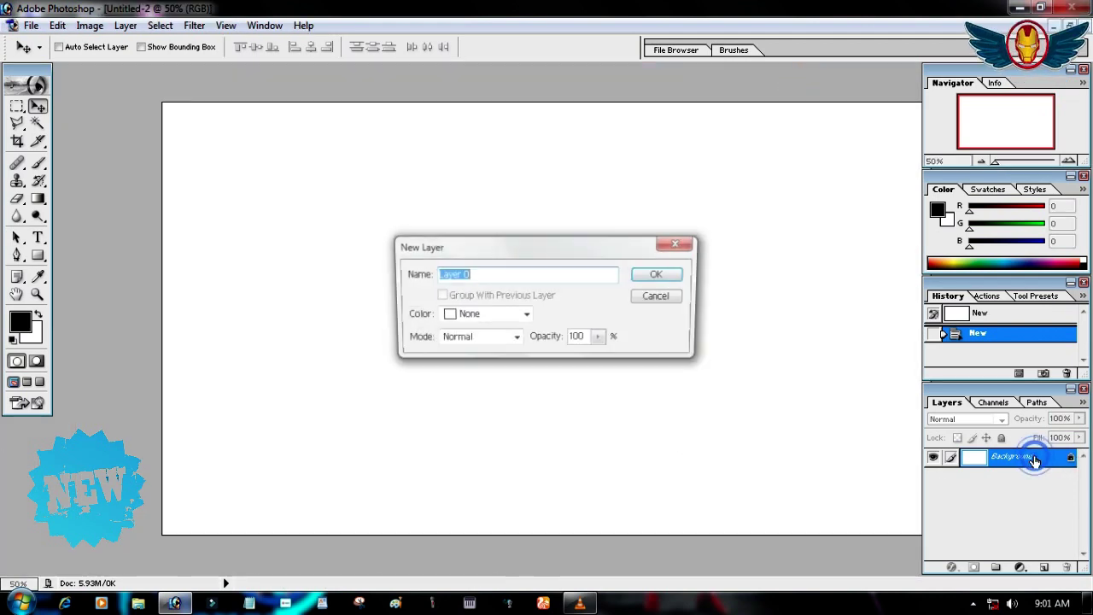
left_click(661, 274)
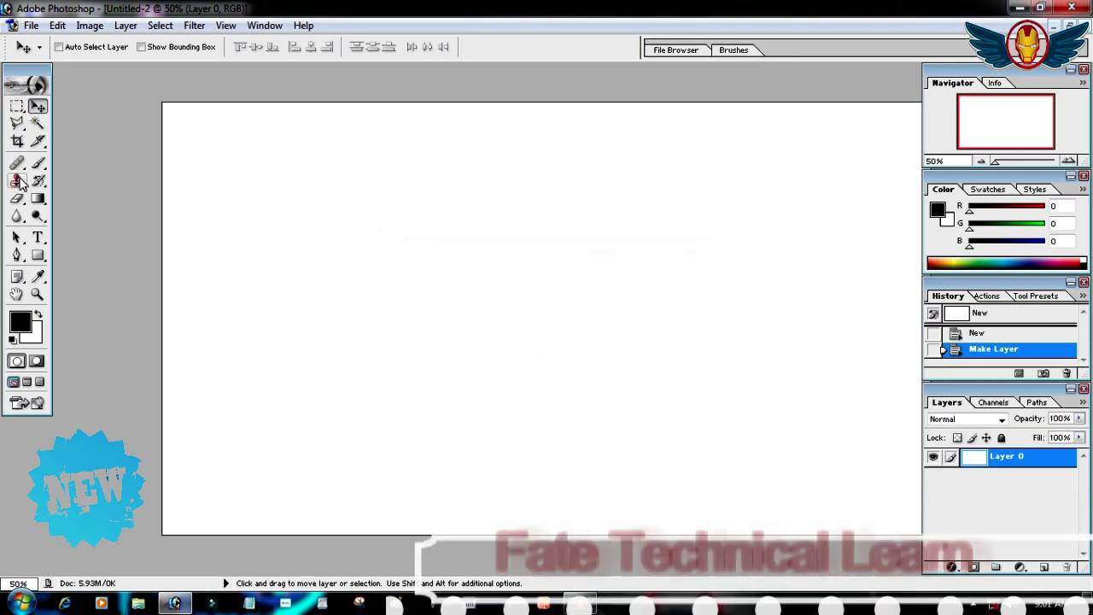
Add a text box across the canvas reading 'ART' in black 100 pt Cambria and commit it
left_click(37, 238)
left_click_drag(213, 178, 897, 421)
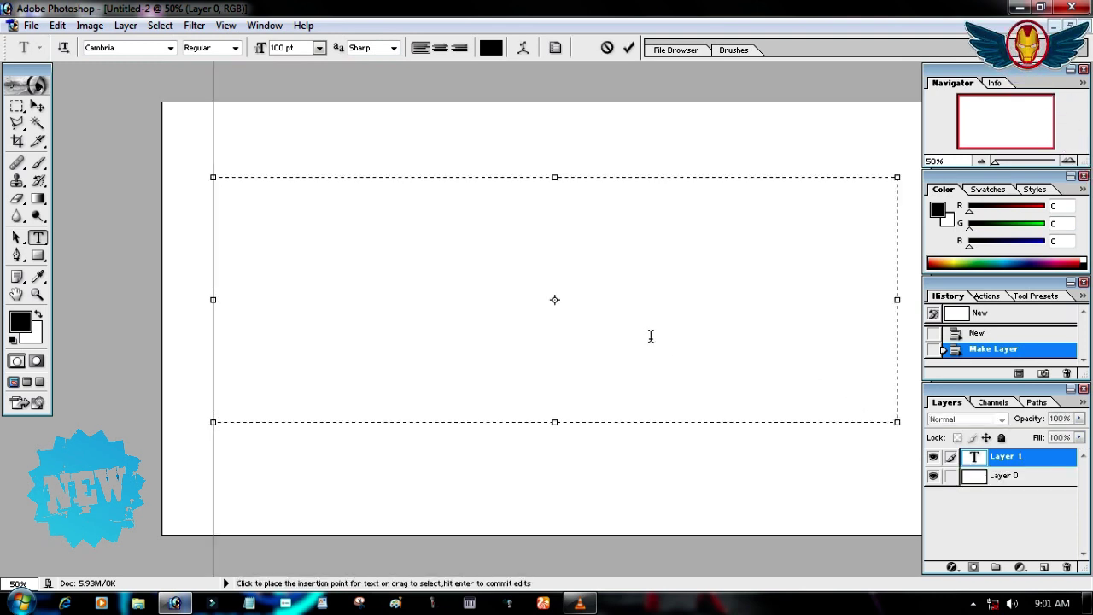
type("ART")
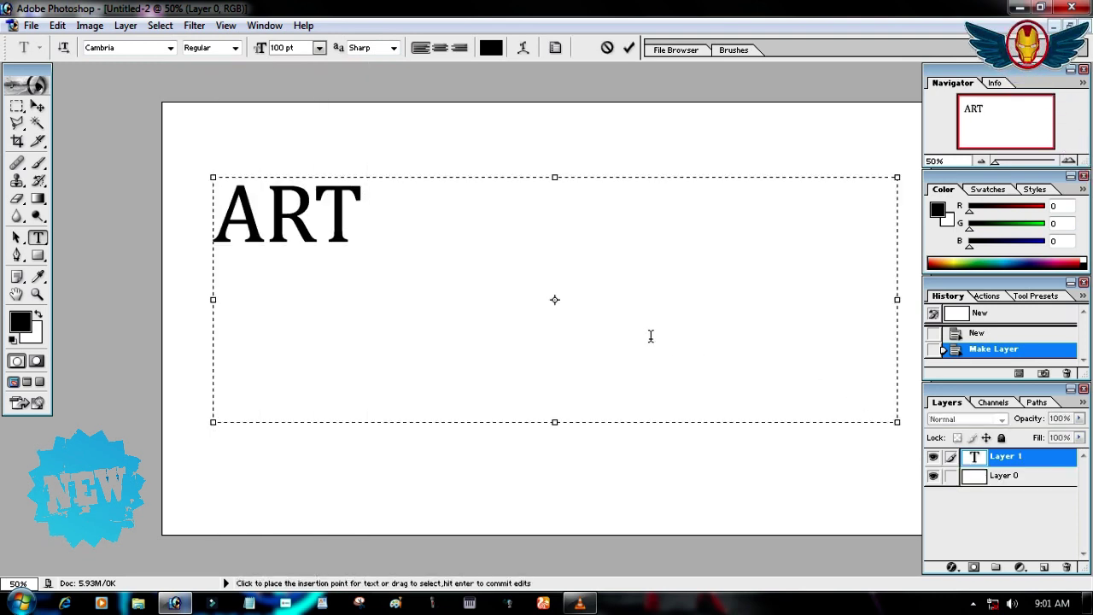
left_click(629, 47)
key("ctrl+0")
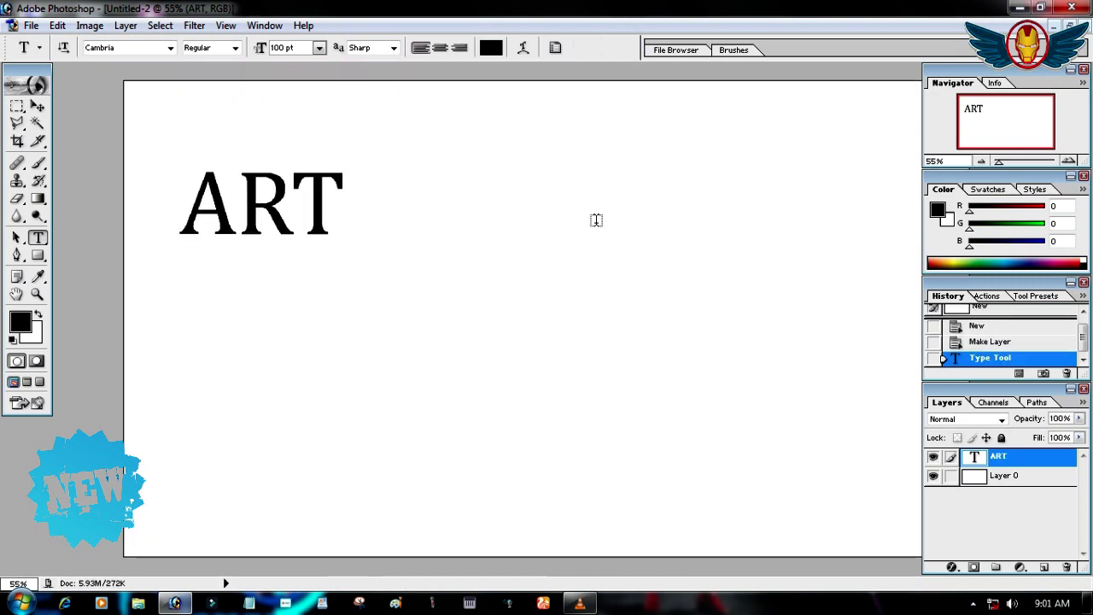
scroll(596, 220, "down", 3)
Scale the ART text up to roughly double size and move it to the canvas centre
left_click(37, 108)
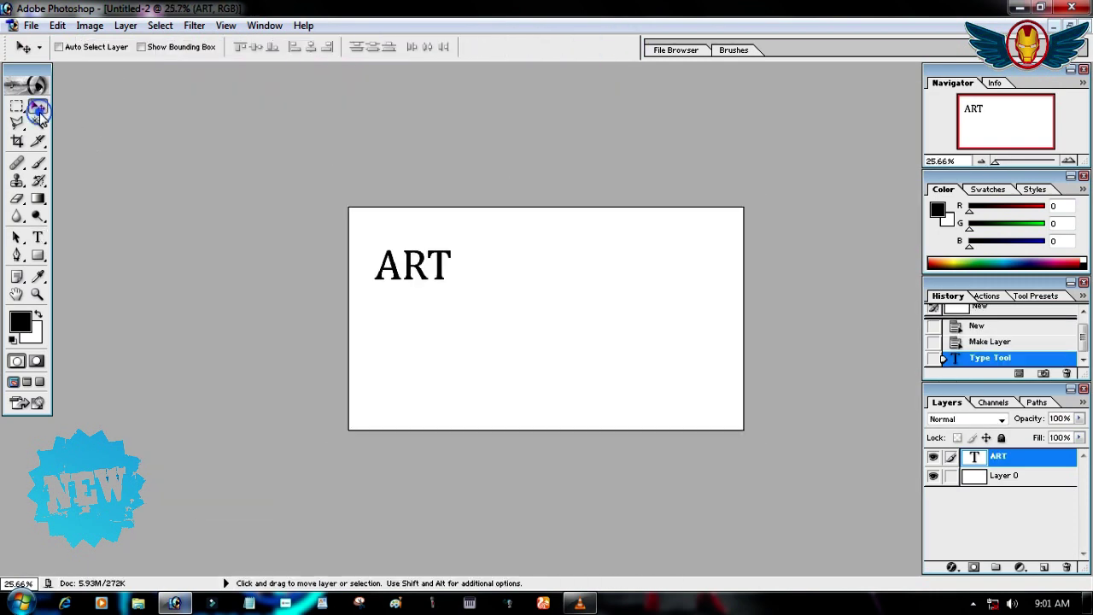
key("ctrl+t")
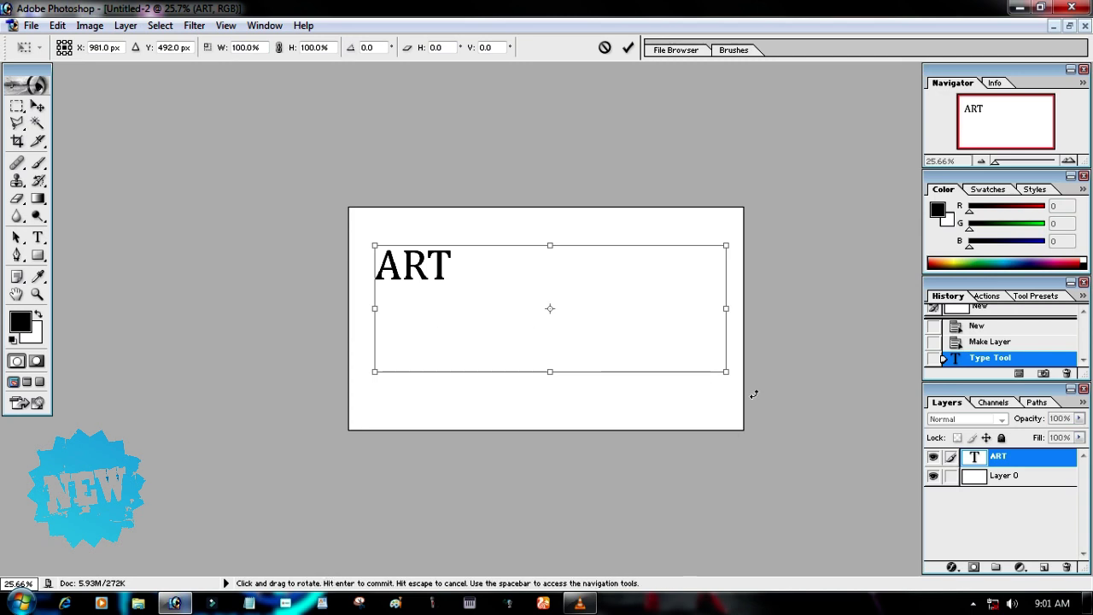
mouse_move(725, 372)
left_mouse_down()
mouse_move(1089, 537)
mouse_move(1044, 487)
left_mouse_up()
scroll(886, 463, "down", 1)
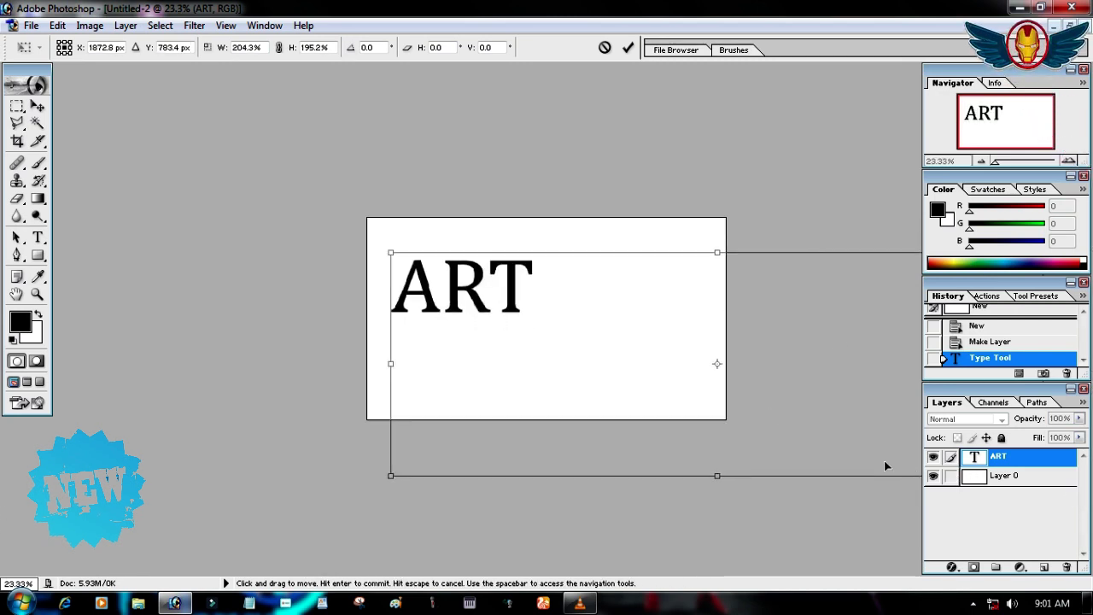
scroll(881, 454, "down", 1)
scroll(863, 427, "down", 1)
left_click_drag(825, 410, 1089, 461)
key("Return")
scroll(629, 406, "up", 2)
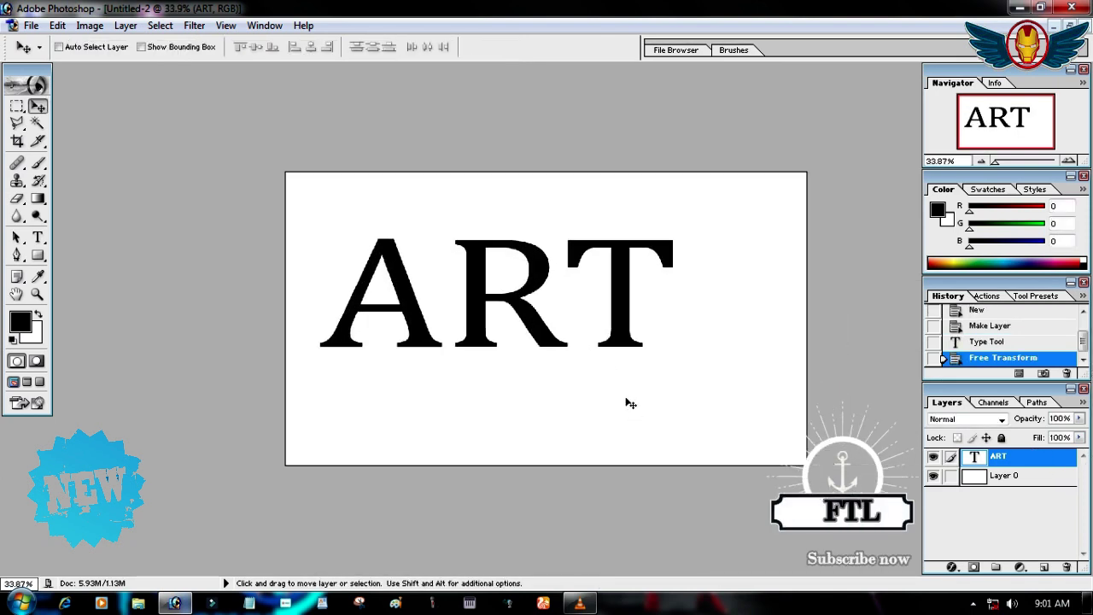
left_click_drag(610, 318, 658, 346)
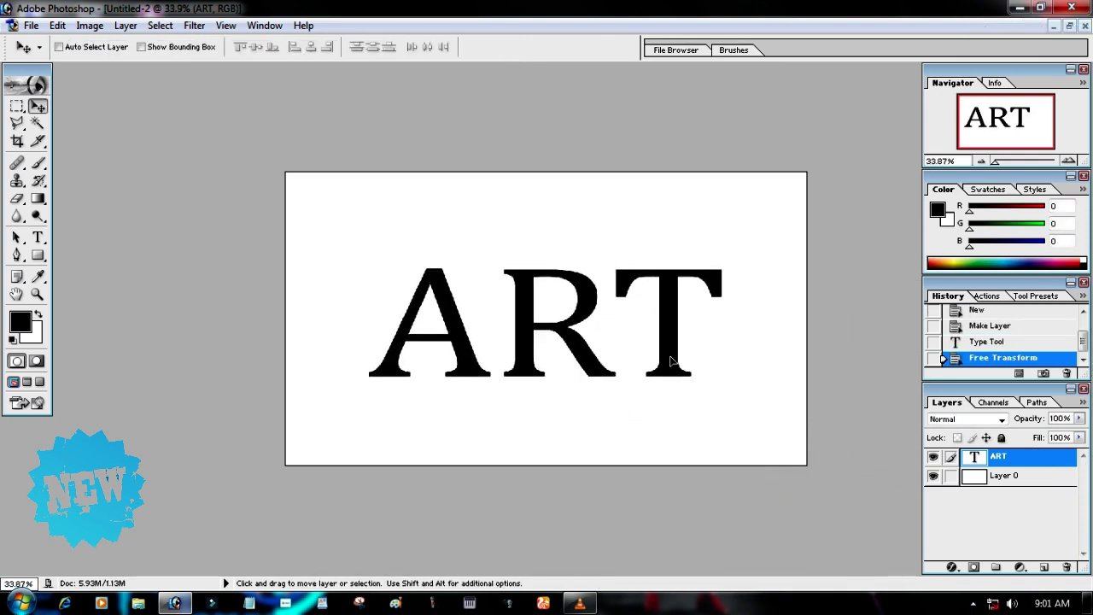
Create a layer group named 'All Layer' and move the ART layer into it
scroll(659, 434, "up", 1)
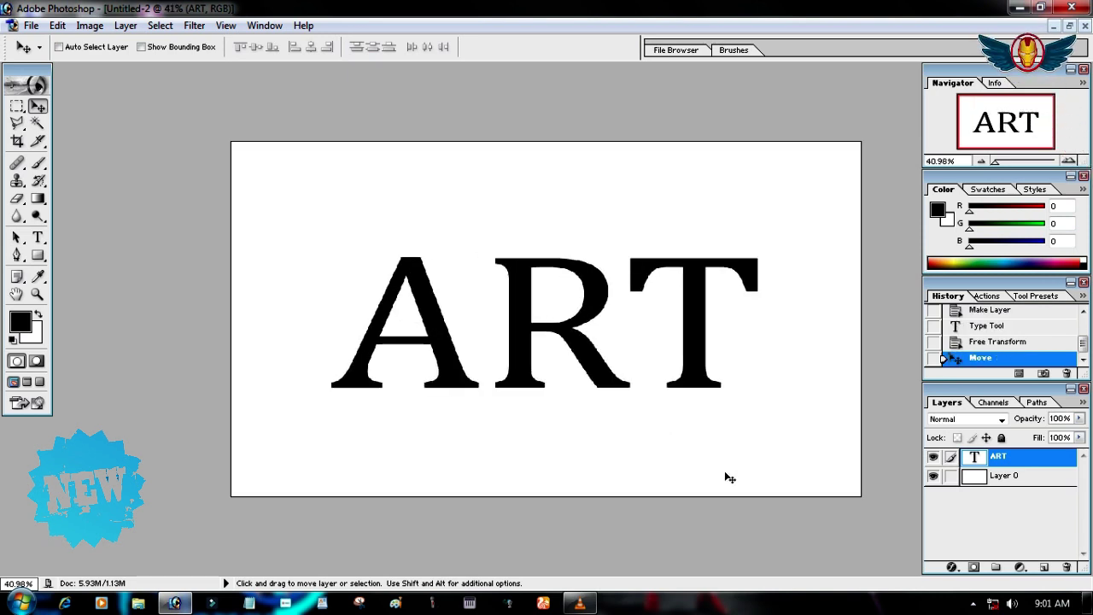
left_click(995, 567)
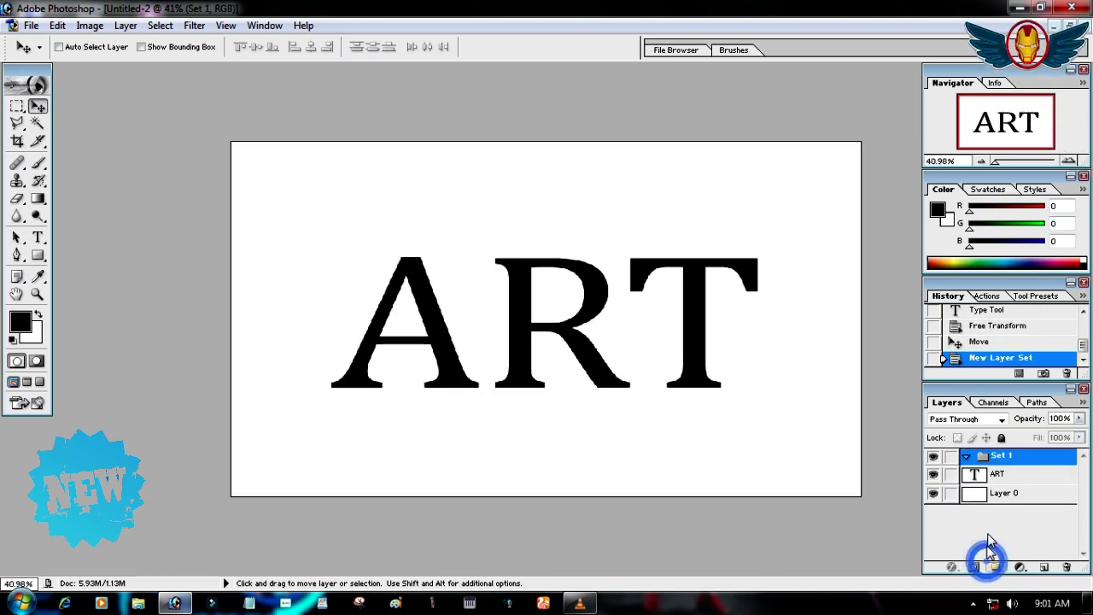
double_click(1004, 456)
type("ll Layer")
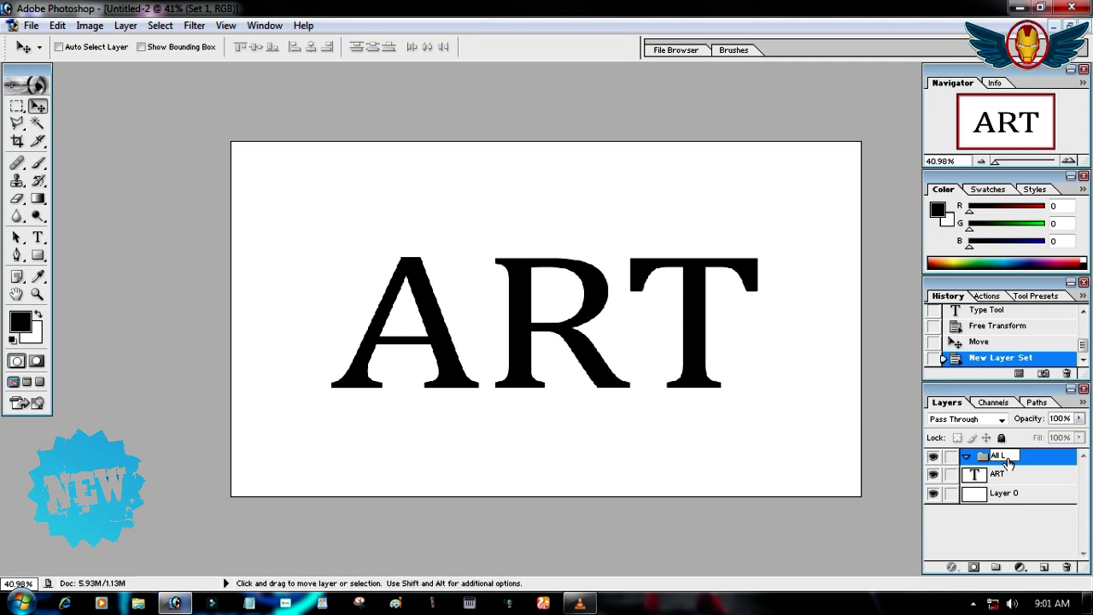
key("Return")
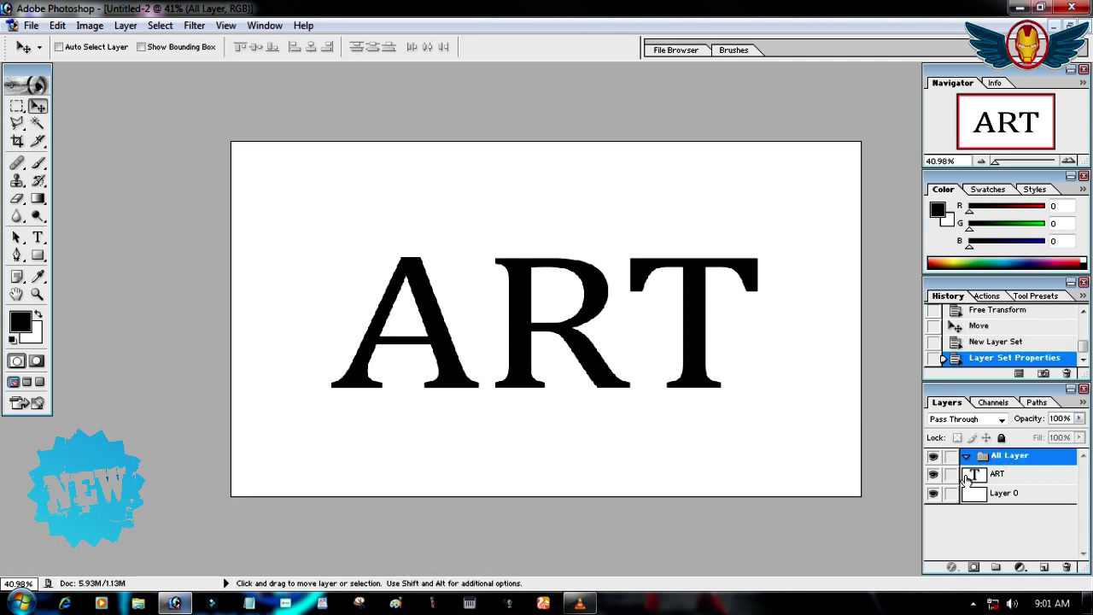
left_click_drag(972, 483, 991, 460)
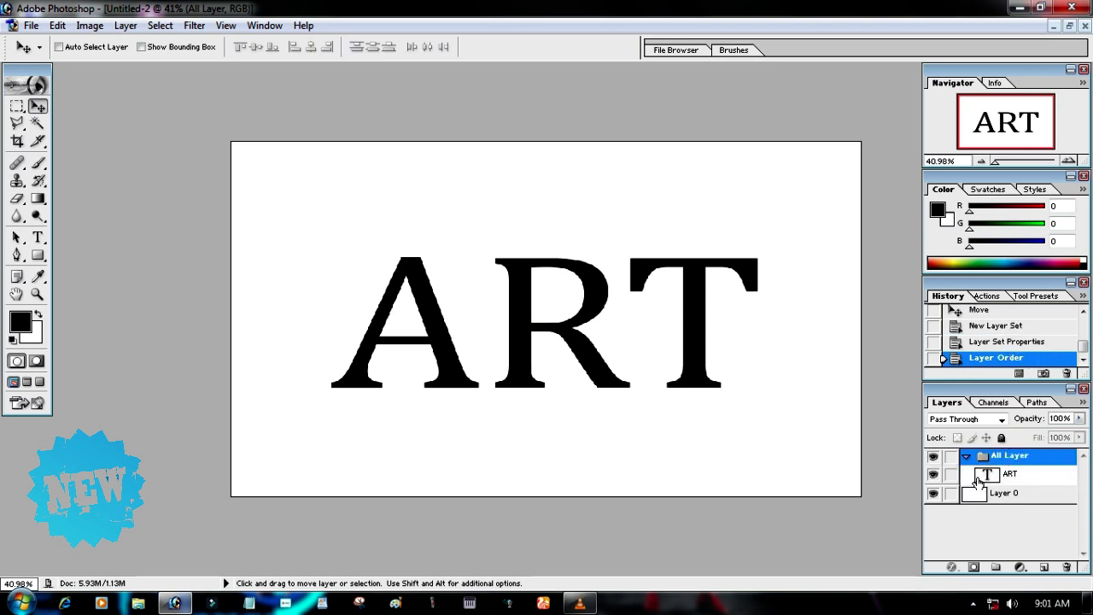
Open ART's Blending Options, enable Drop Shadow, and test fill and layer opacity before restoring 100%
left_click(979, 483)
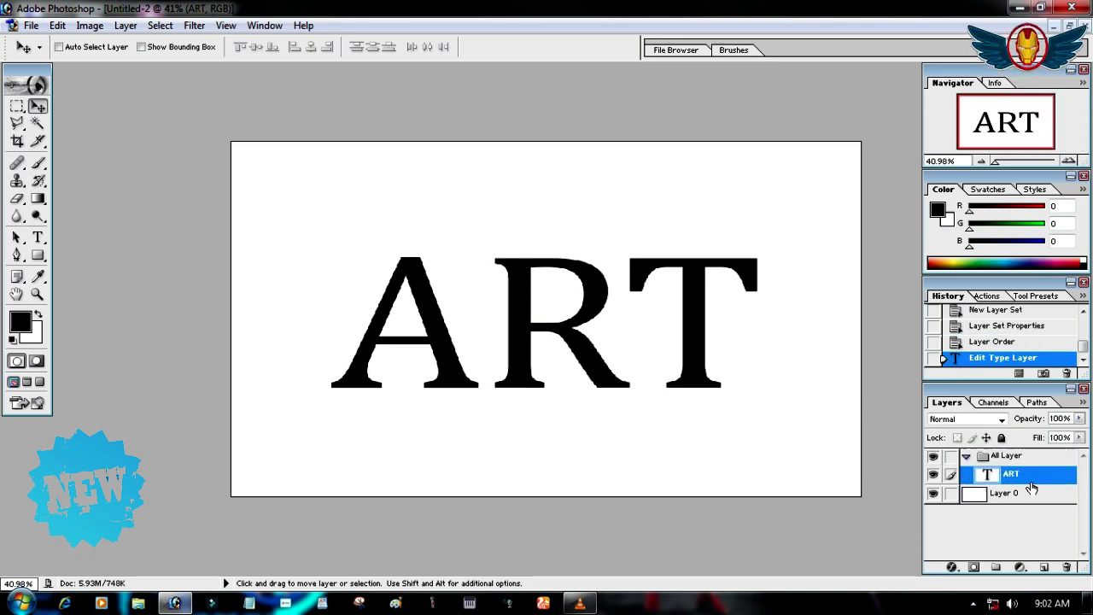
right_click(1027, 475)
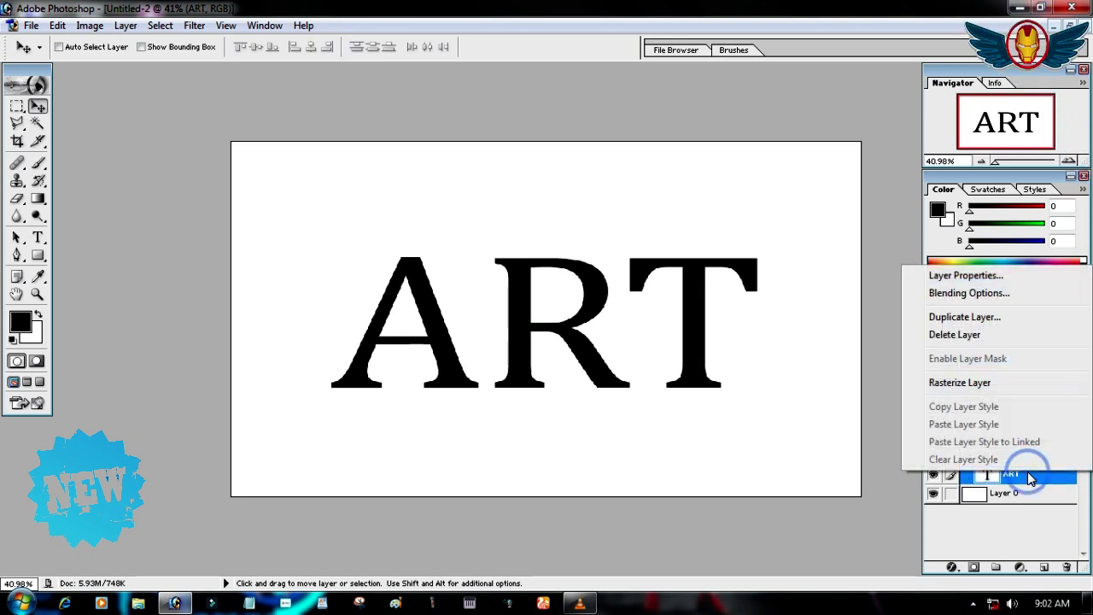
left_click(984, 295)
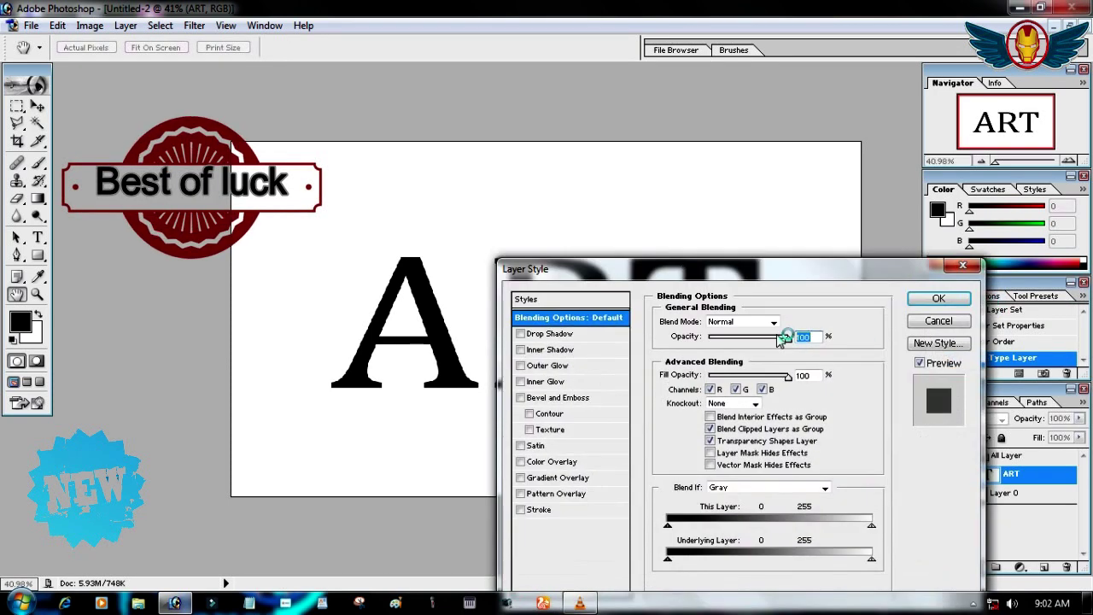
left_click(522, 334)
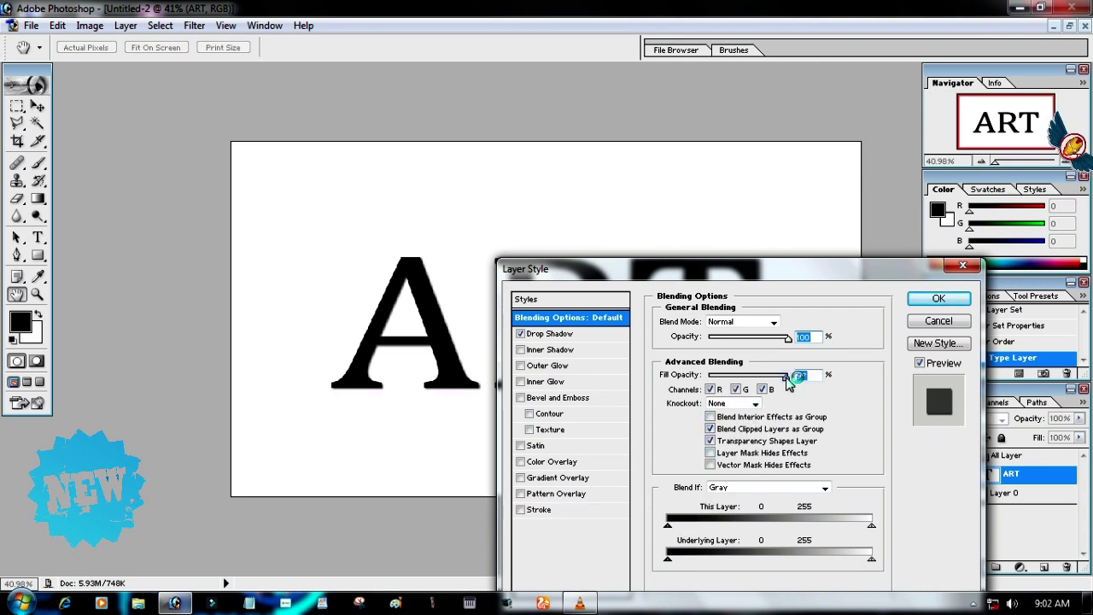
mouse_move(795, 381)
left_mouse_down()
mouse_move(763, 378)
mouse_move(794, 379)
left_mouse_up()
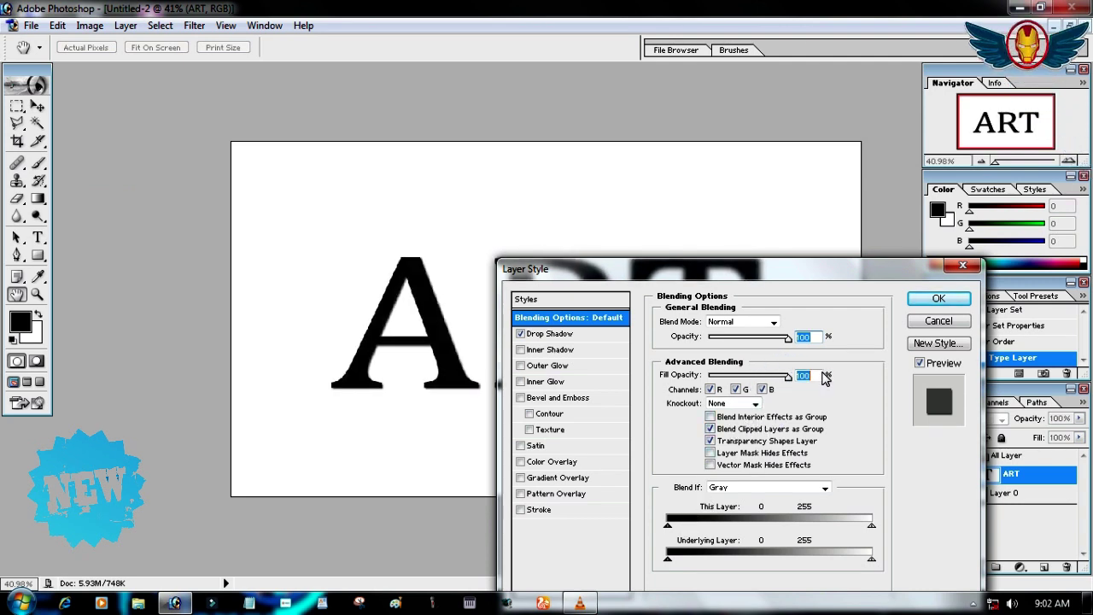
mouse_move(787, 339)
left_mouse_down()
mouse_move(759, 339)
mouse_move(830, 343)
left_mouse_up()
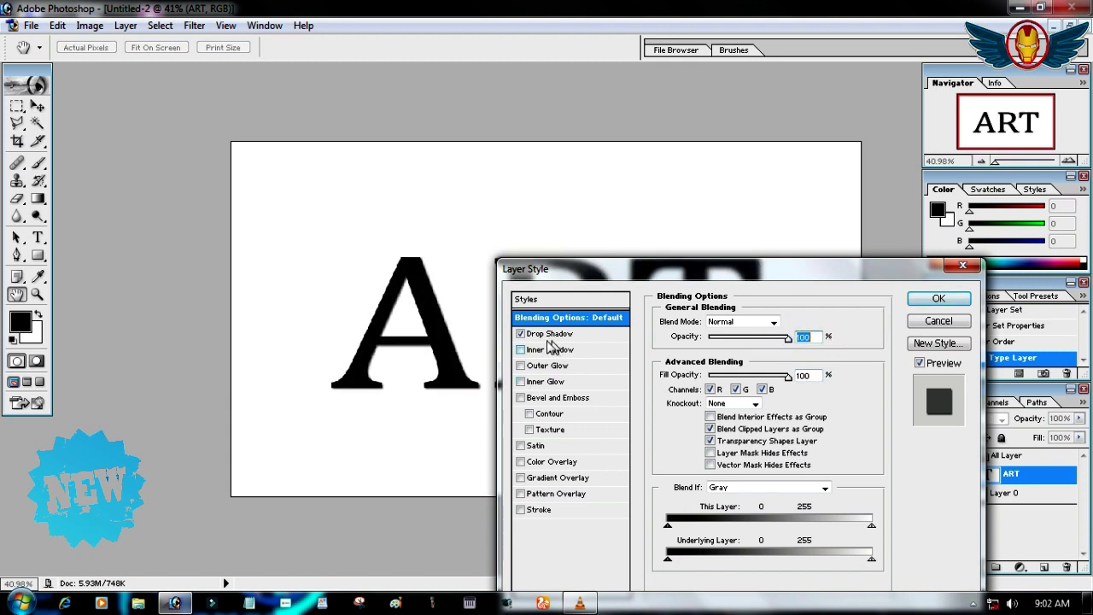
Enable Inner Shadow alongside Drop Shadow with 61 px distance, 40% choke, 51 px size, 34% noise
left_click(520, 334)
left_click(530, 349)
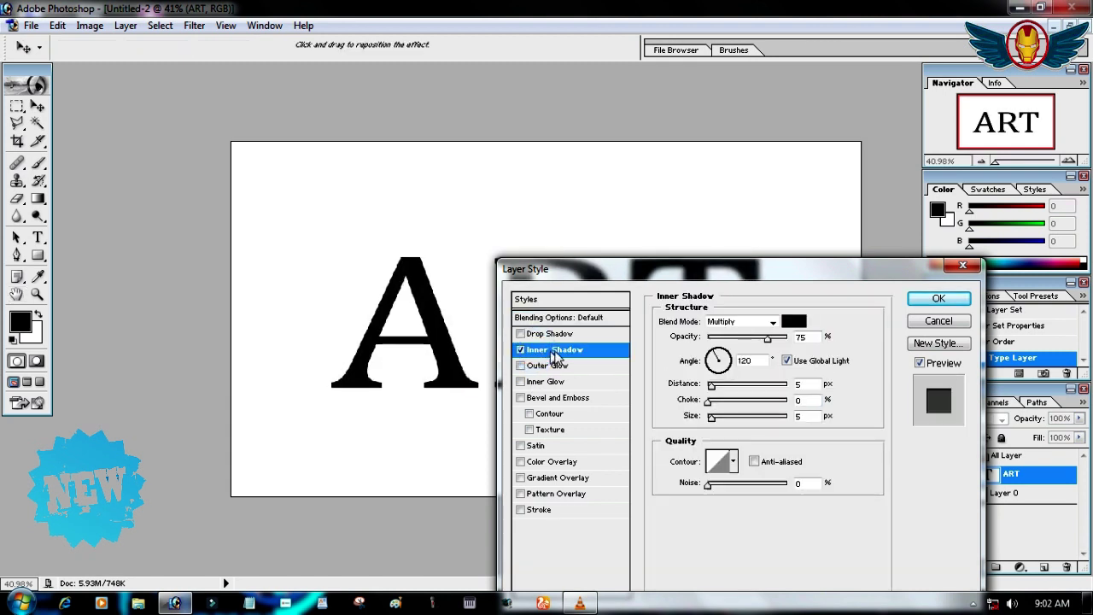
left_click(547, 334)
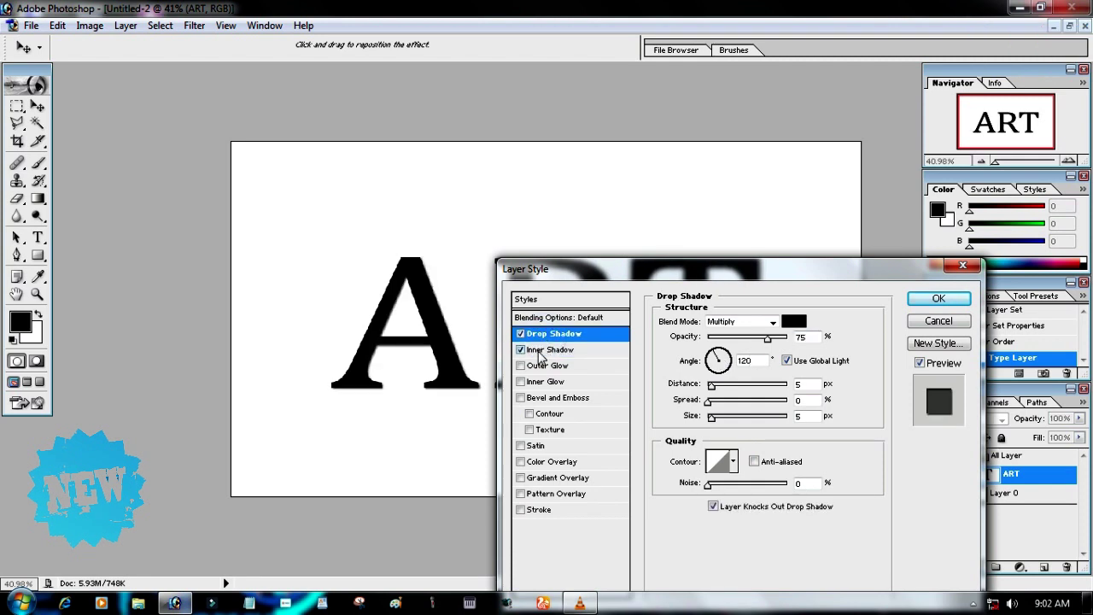
left_click(536, 351)
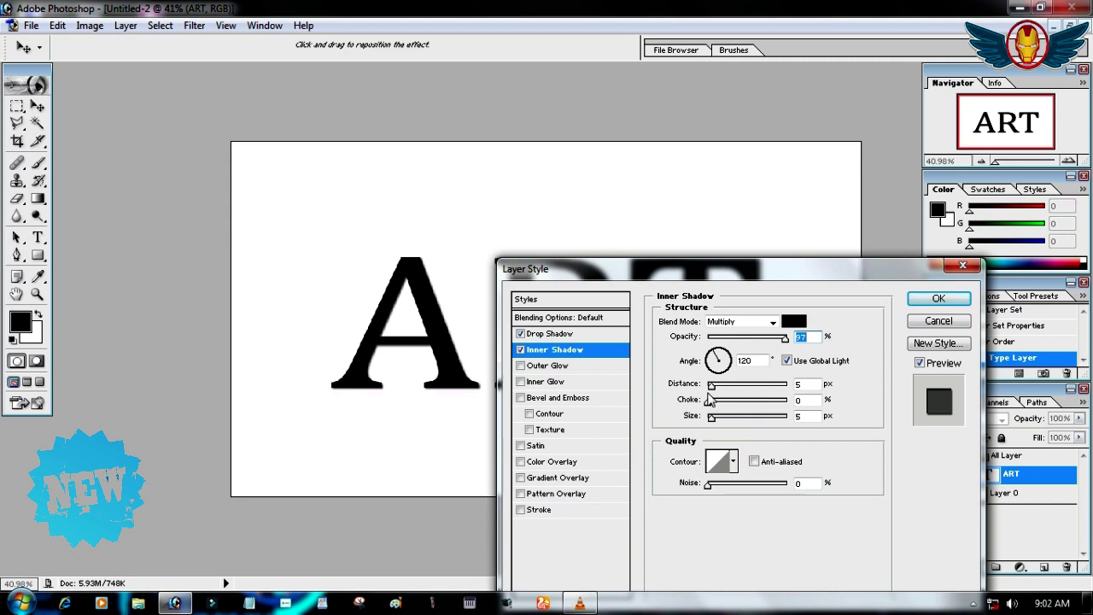
mouse_move(712, 385)
left_mouse_down()
mouse_move(751, 385)
mouse_move(727, 365)
left_mouse_up()
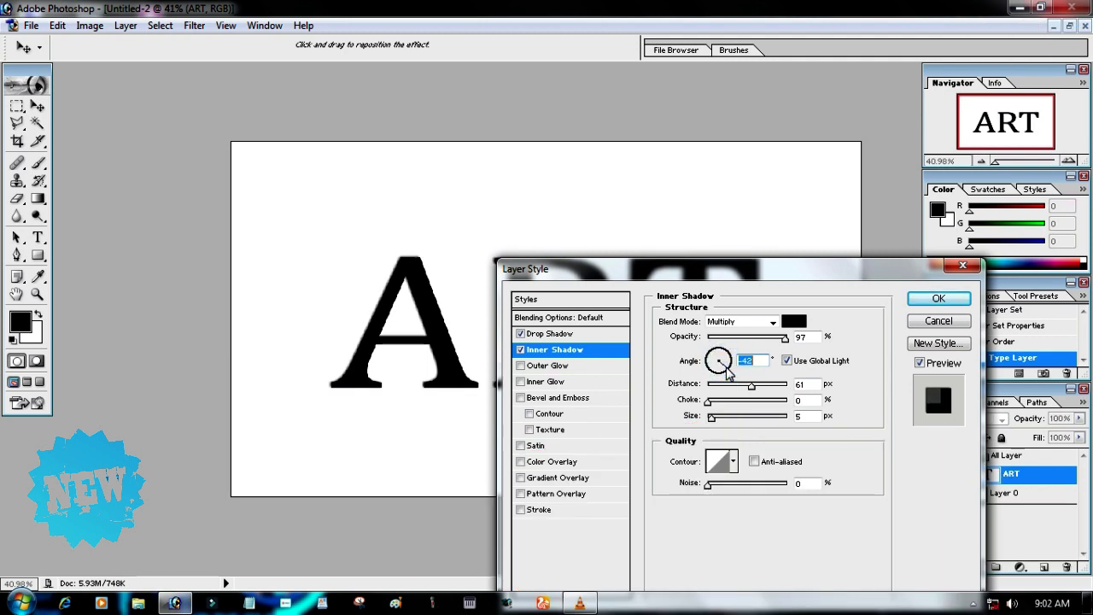
mouse_move(708, 401)
left_mouse_down()
mouse_move(741, 403)
mouse_move(727, 417)
left_mouse_up()
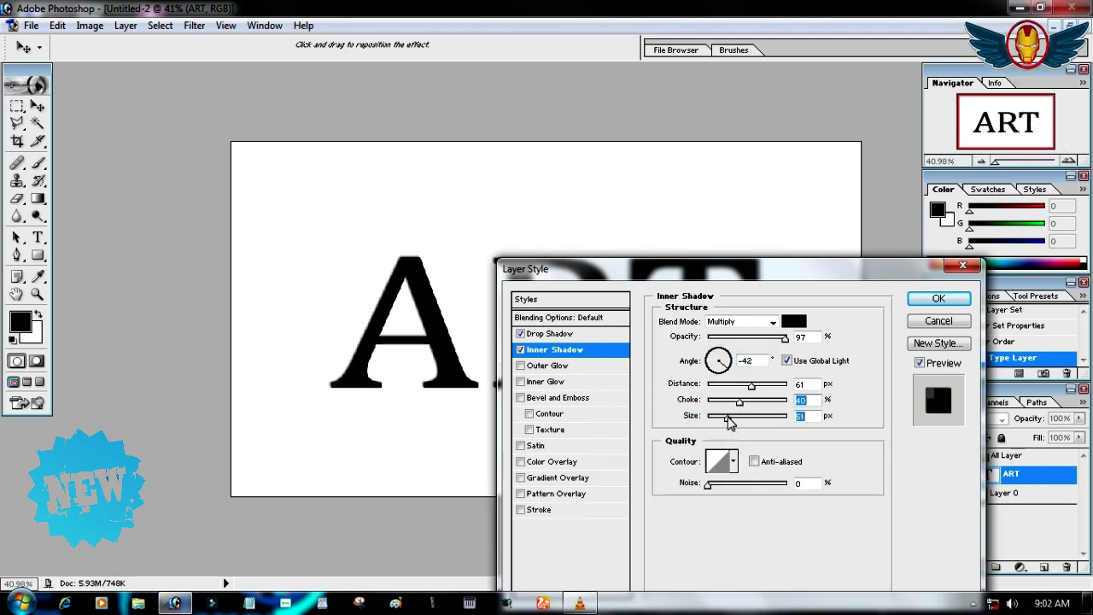
left_click_drag(707, 484, 735, 484)
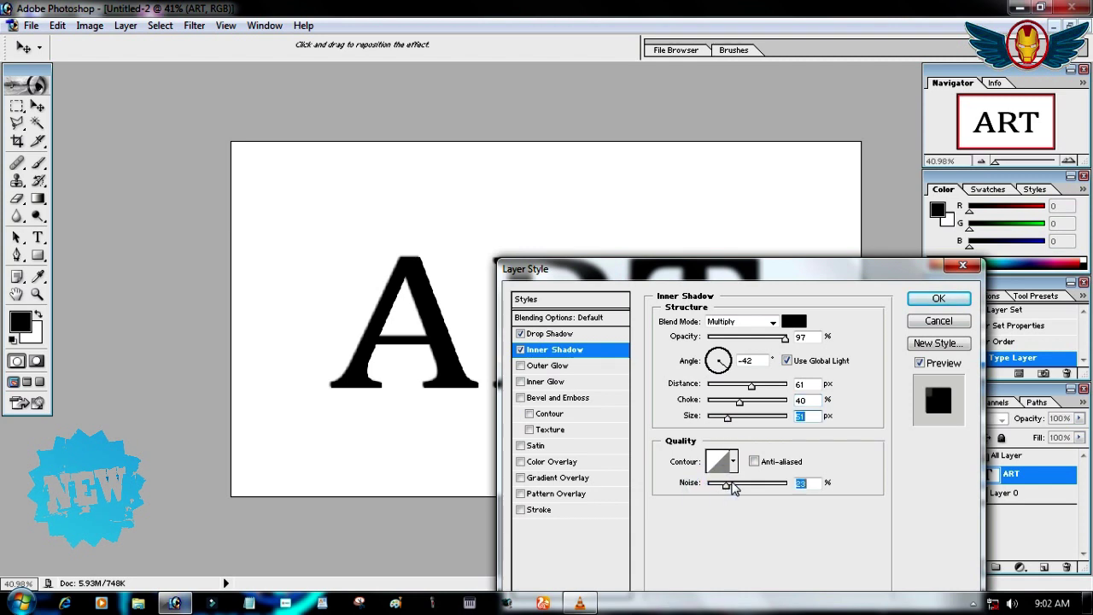
Enable Outer Glow on ART at 86% opacity with no noise and wider spread and size
left_click(520, 365)
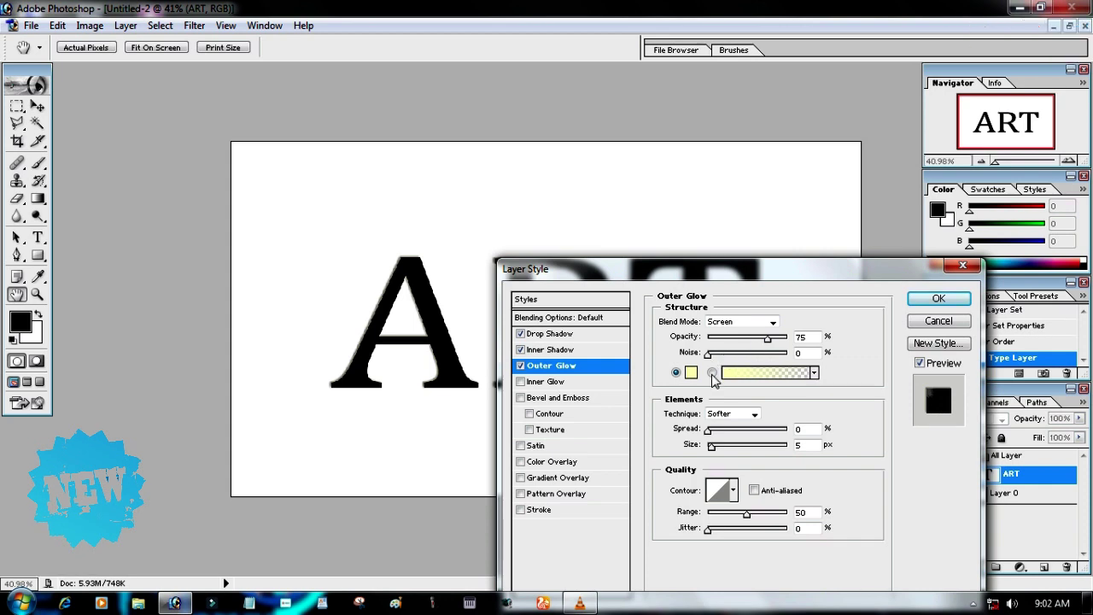
left_click_drag(708, 355, 706, 356)
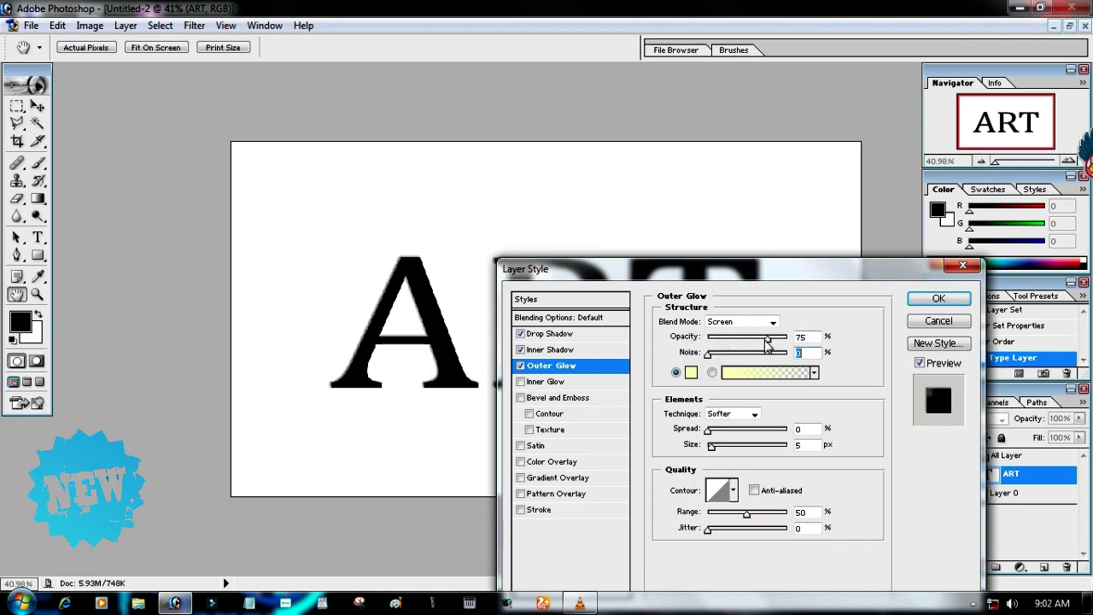
left_click_drag(768, 339, 777, 339)
mouse_move(709, 430)
left_mouse_down()
mouse_move(734, 429)
mouse_move(732, 446)
left_mouse_up()
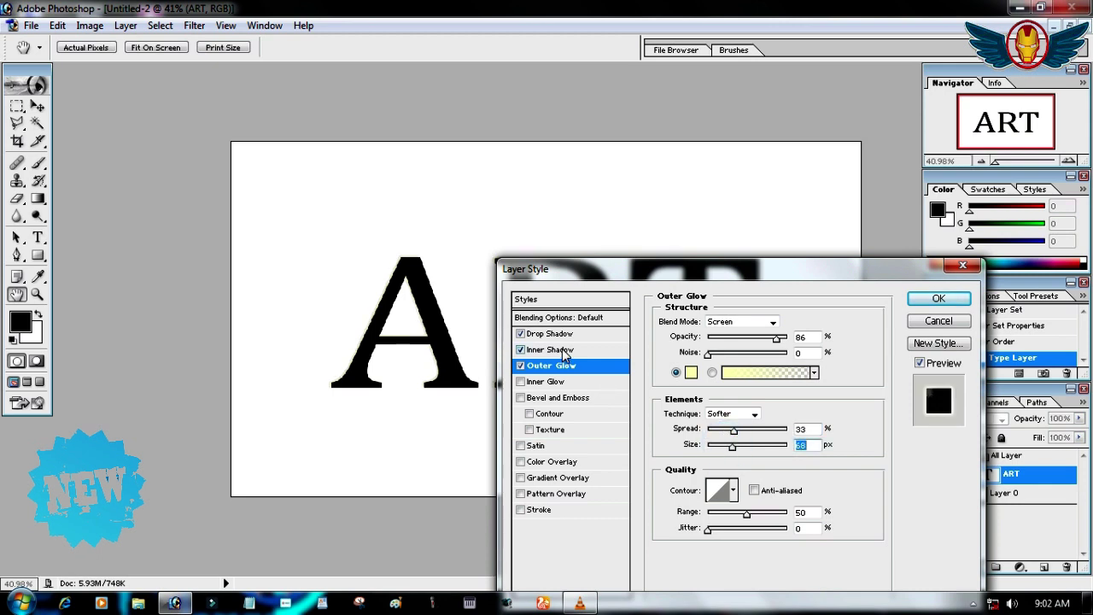
Set the Inner Shadow angle to 100°, noise to 0%, and opacity to about 50%
left_click(563, 350)
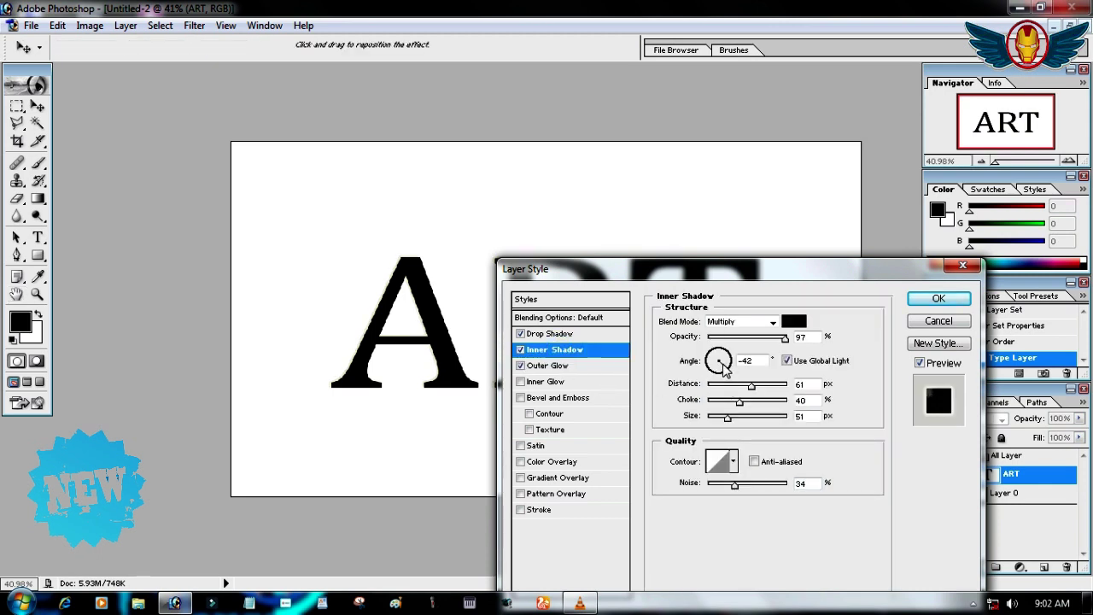
left_click_drag(723, 365, 733, 354)
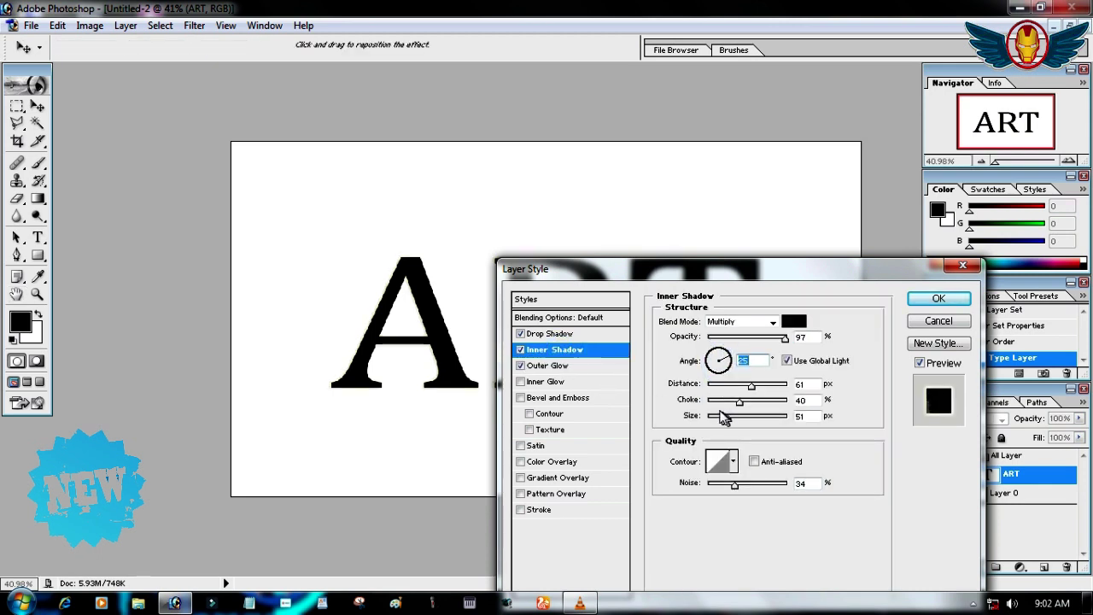
left_click_drag(732, 484, 703, 485)
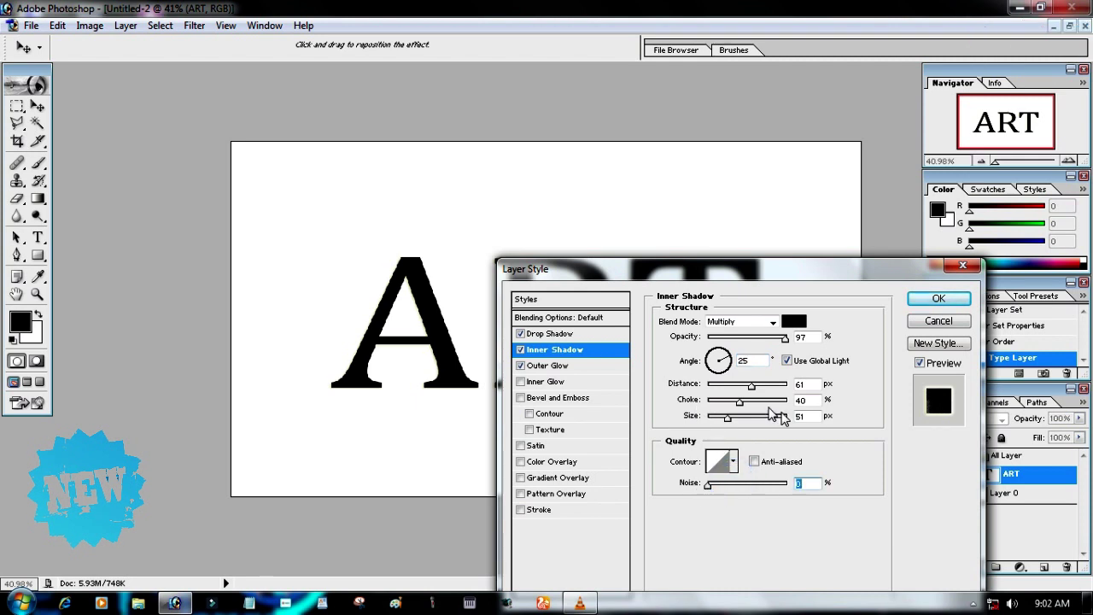
left_click_drag(722, 369, 730, 366)
type("1")
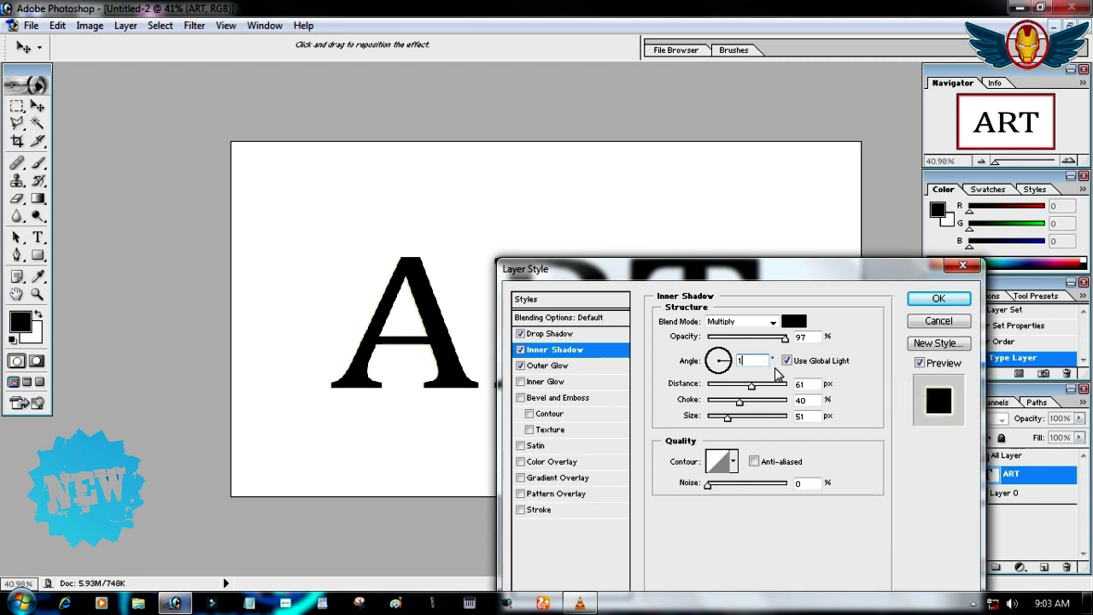
type("0")
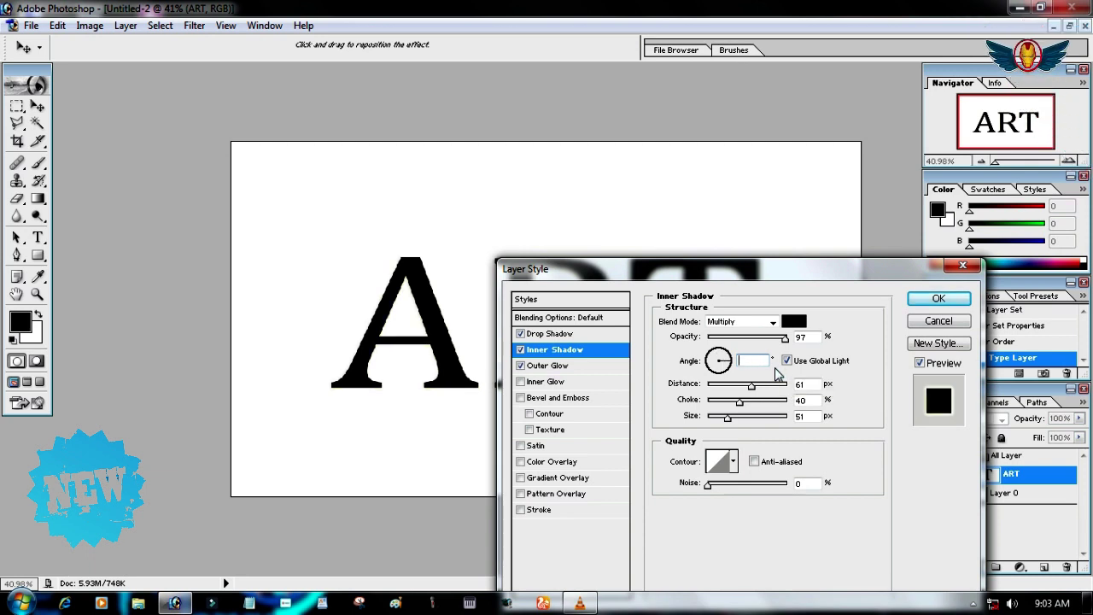
left_click(727, 363)
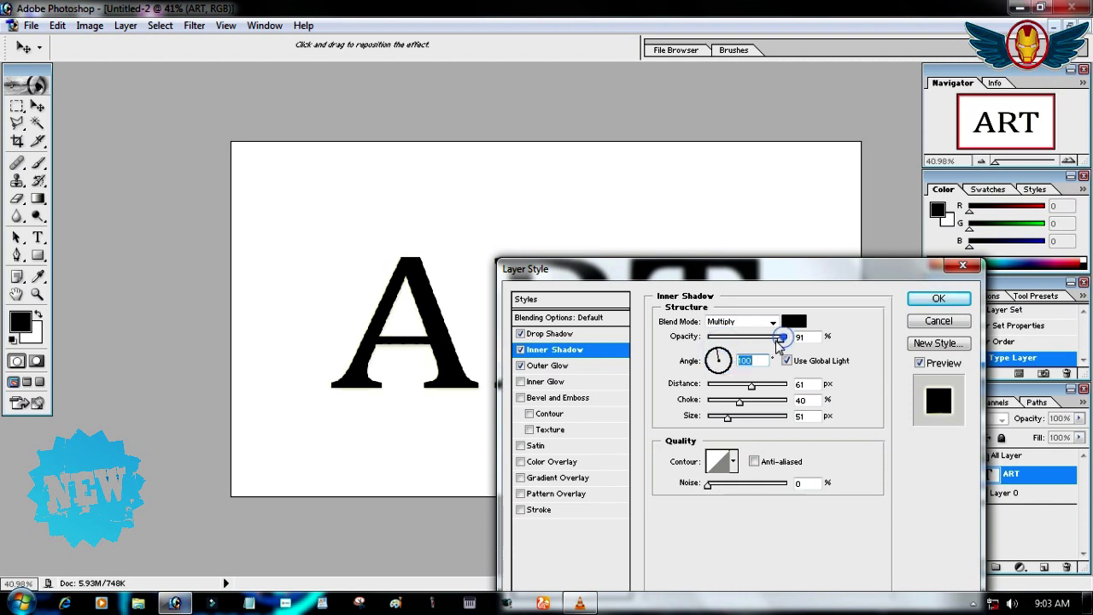
left_click_drag(778, 339, 765, 341)
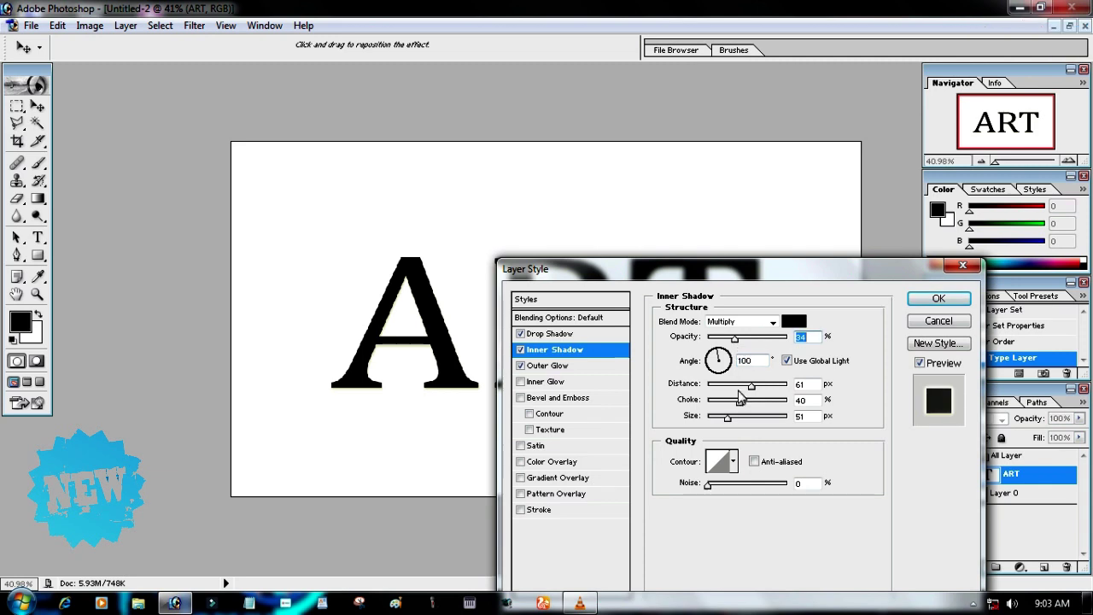
left_click_drag(740, 342, 748, 341)
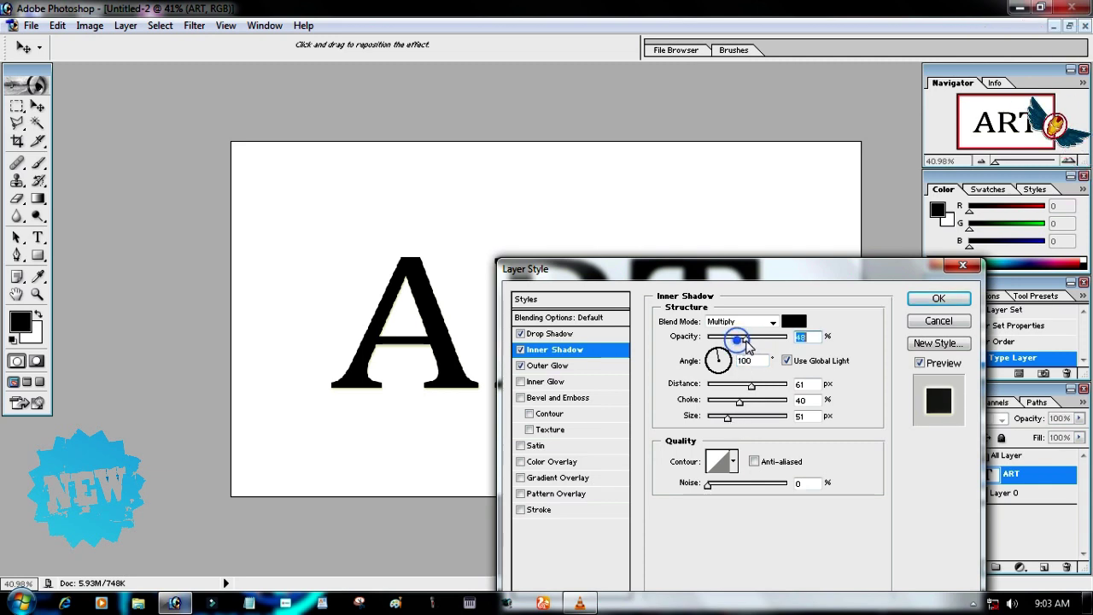
Add an Inner Glow sourced from Center and a Bevel and Emboss widened to 84 px size
left_click(533, 383)
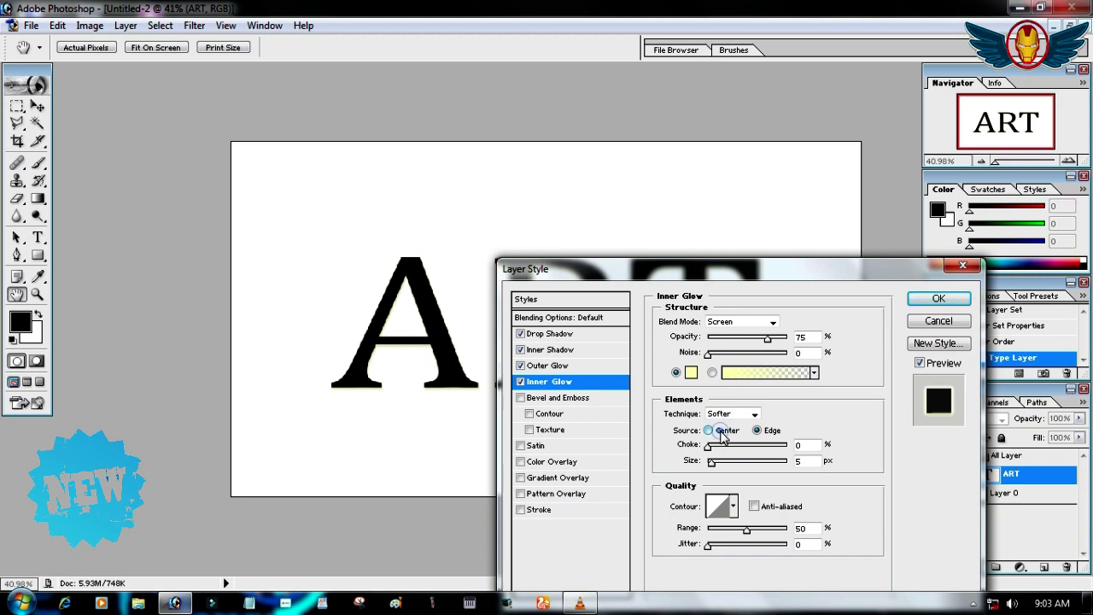
left_click(723, 434)
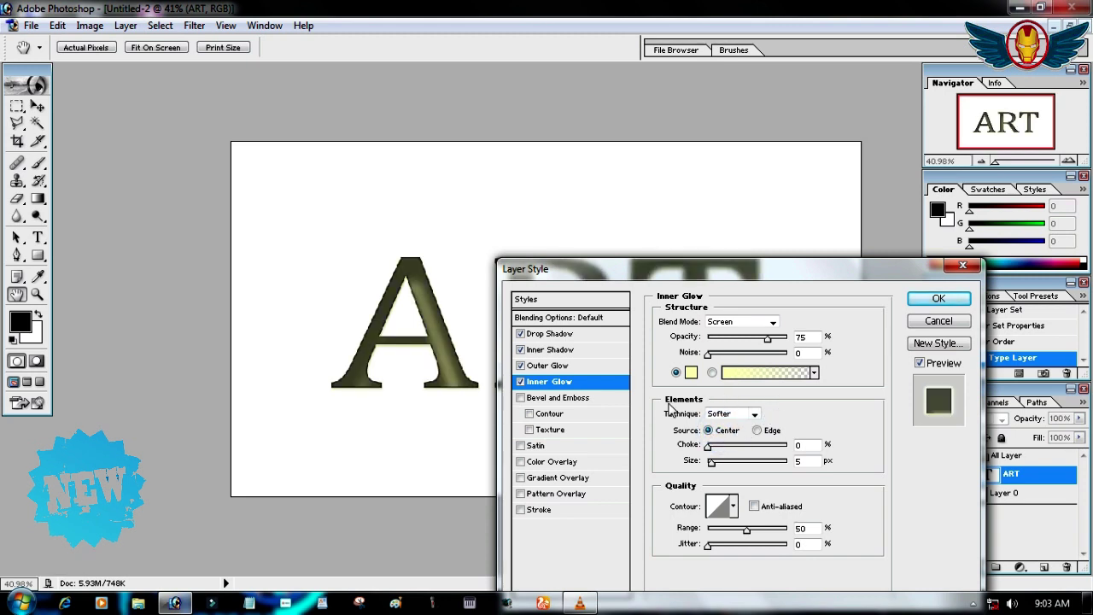
left_click(575, 400)
mouse_move(725, 386)
left_mouse_down()
mouse_move(750, 390)
mouse_move(730, 402)
left_mouse_up()
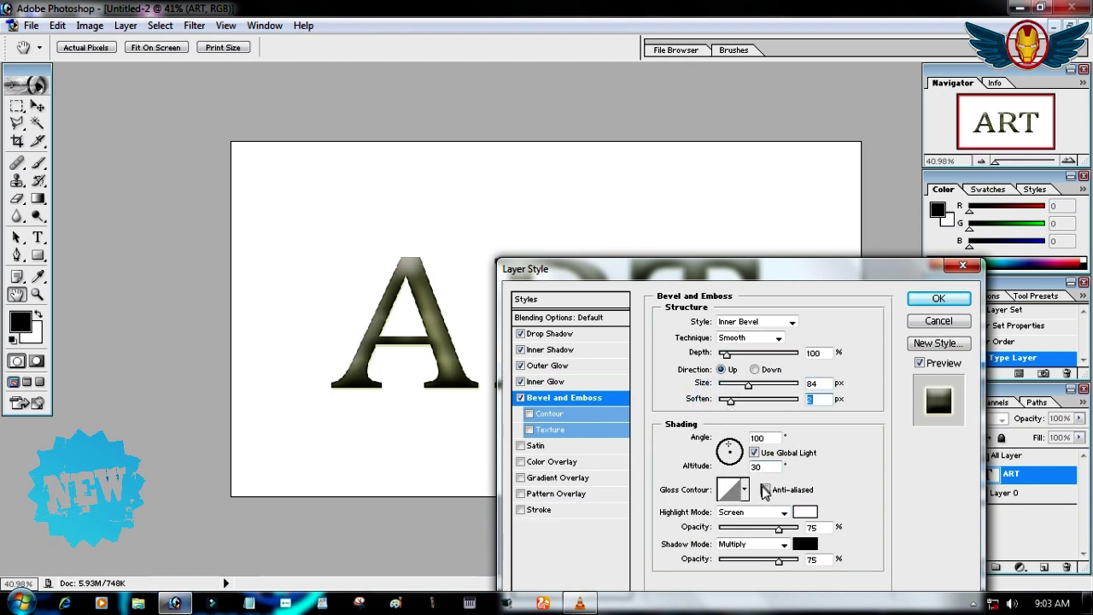
Raise bevel highlight opacity to 100, disable Inner Glow, shrink bevel to about 18 px, enable Satin
left_click_drag(779, 529, 803, 527)
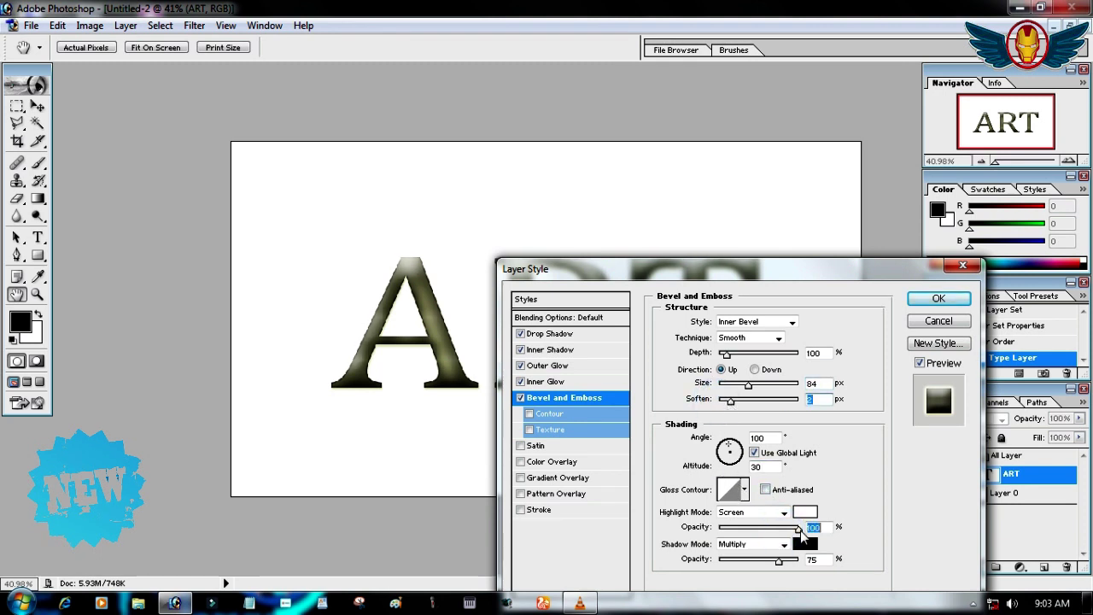
left_click(520, 383)
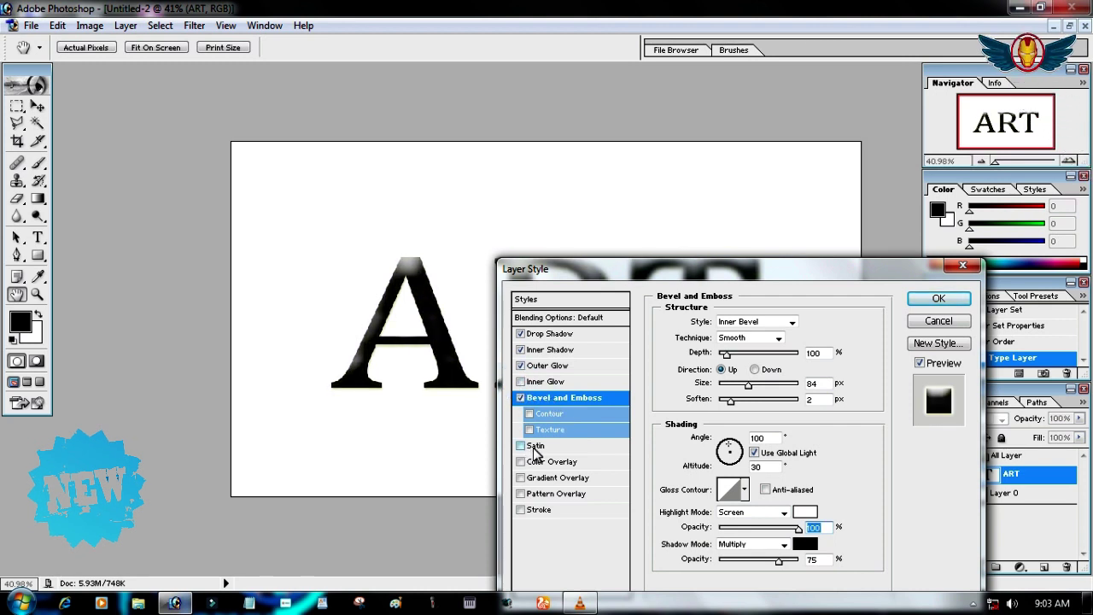
left_click_drag(748, 385, 728, 386)
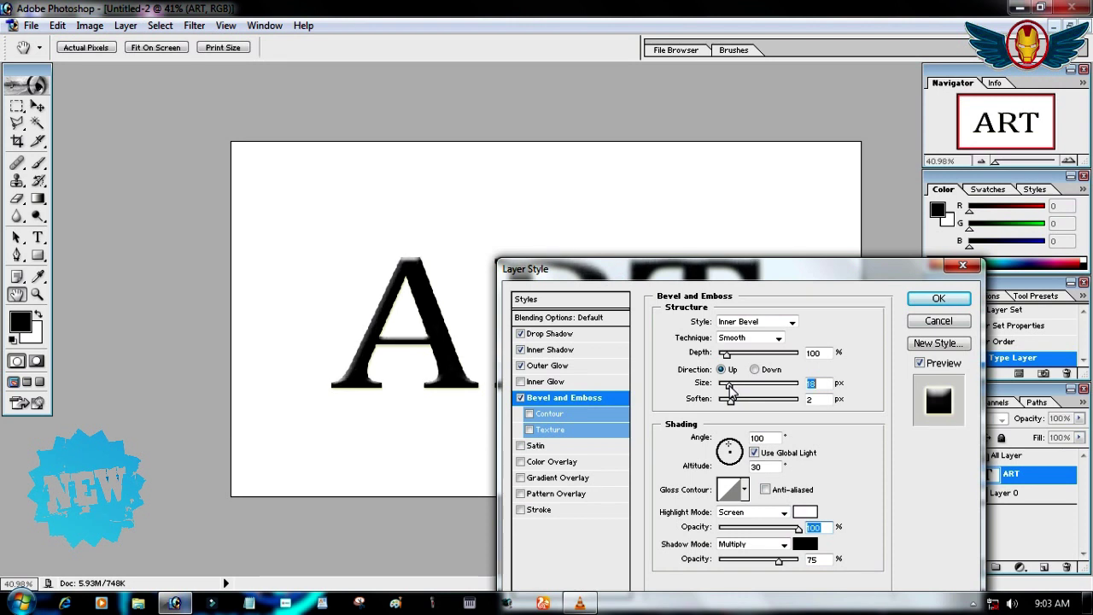
left_click(536, 446)
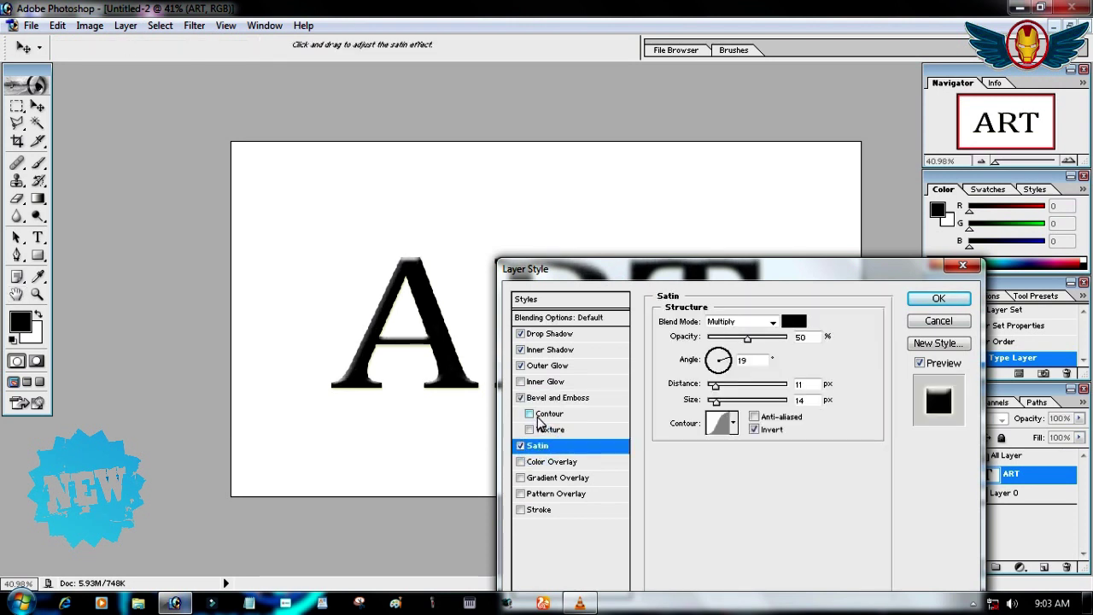
Add a bevel Contour with range about 82 and a bevel Texture at 1% scale
left_click(530, 414)
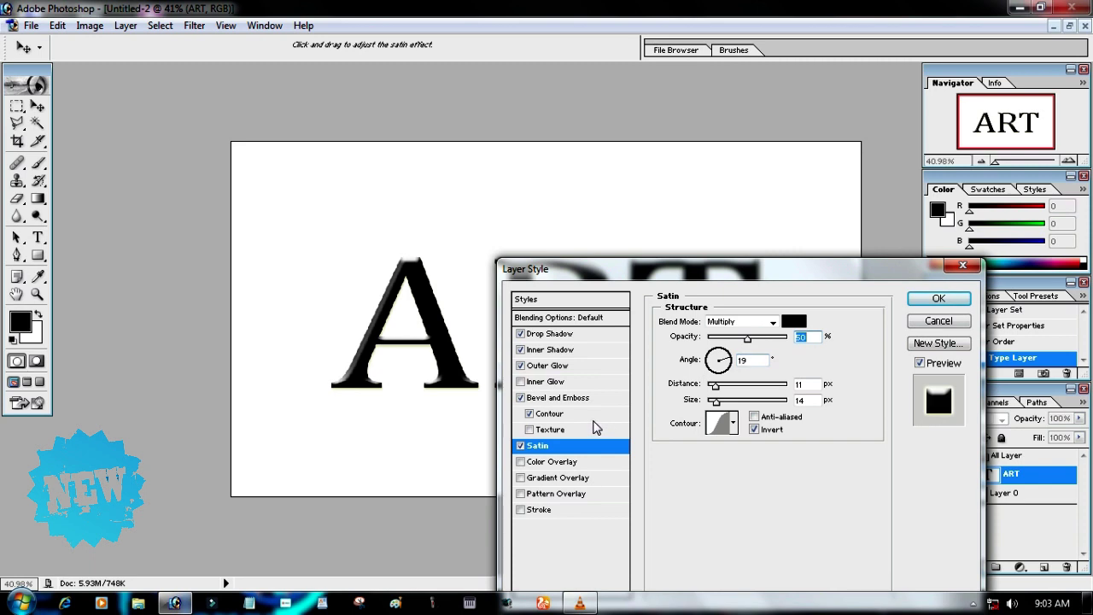
left_click(542, 415)
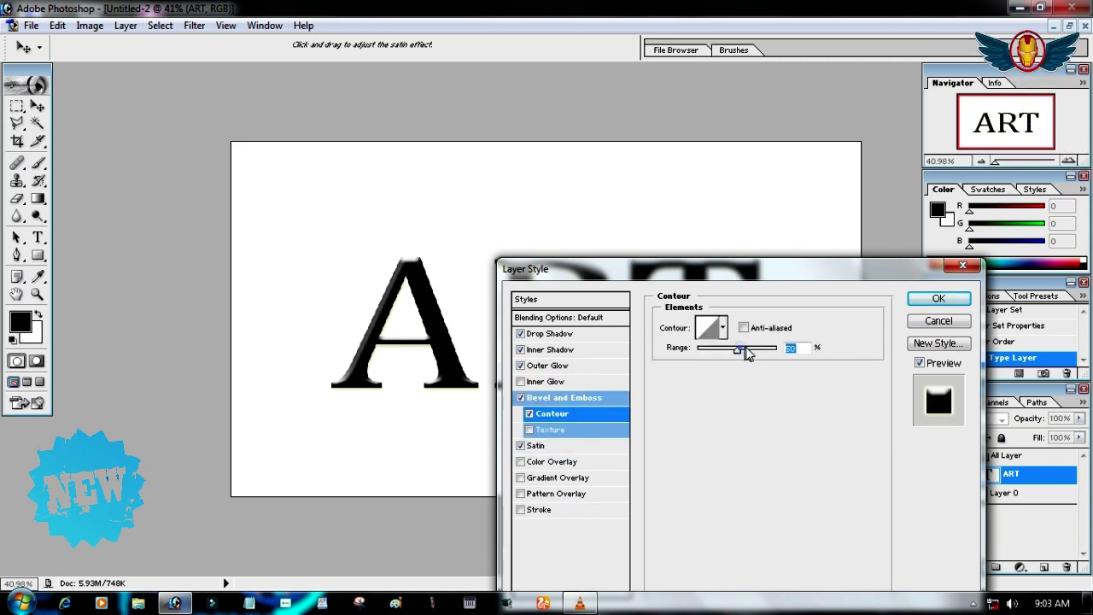
left_click_drag(747, 354, 762, 350)
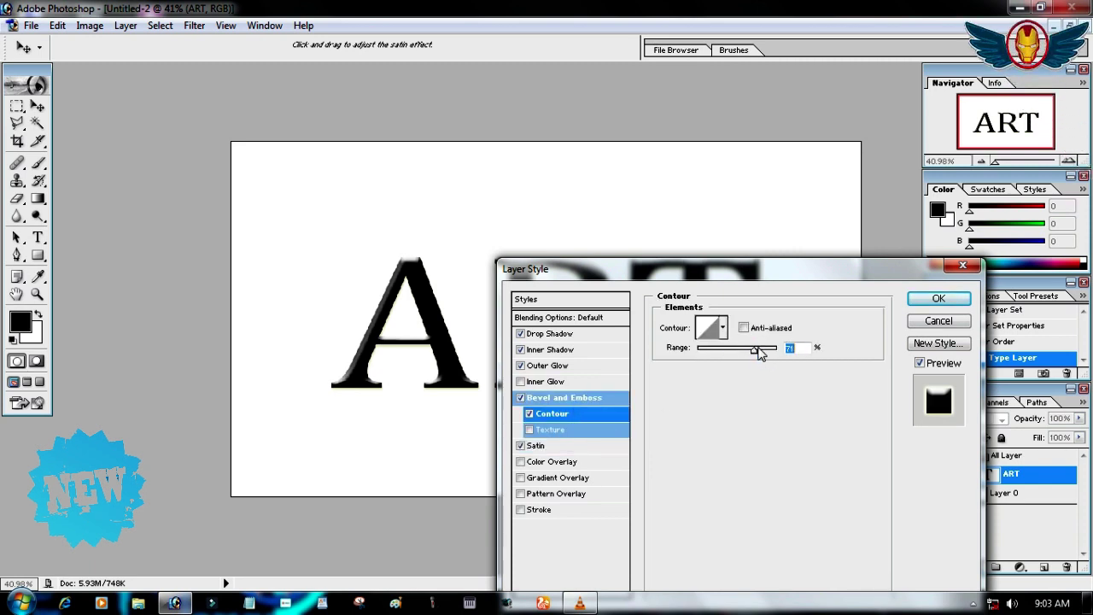
left_click(571, 431)
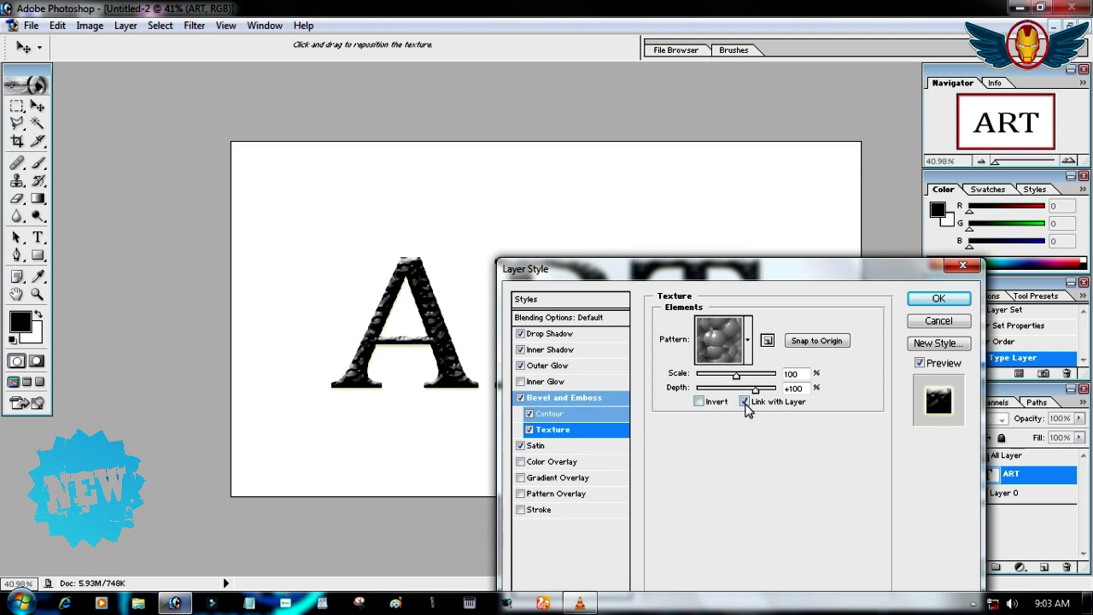
mouse_move(733, 380)
left_mouse_down()
mouse_move(695, 376)
mouse_move(764, 390)
left_mouse_up()
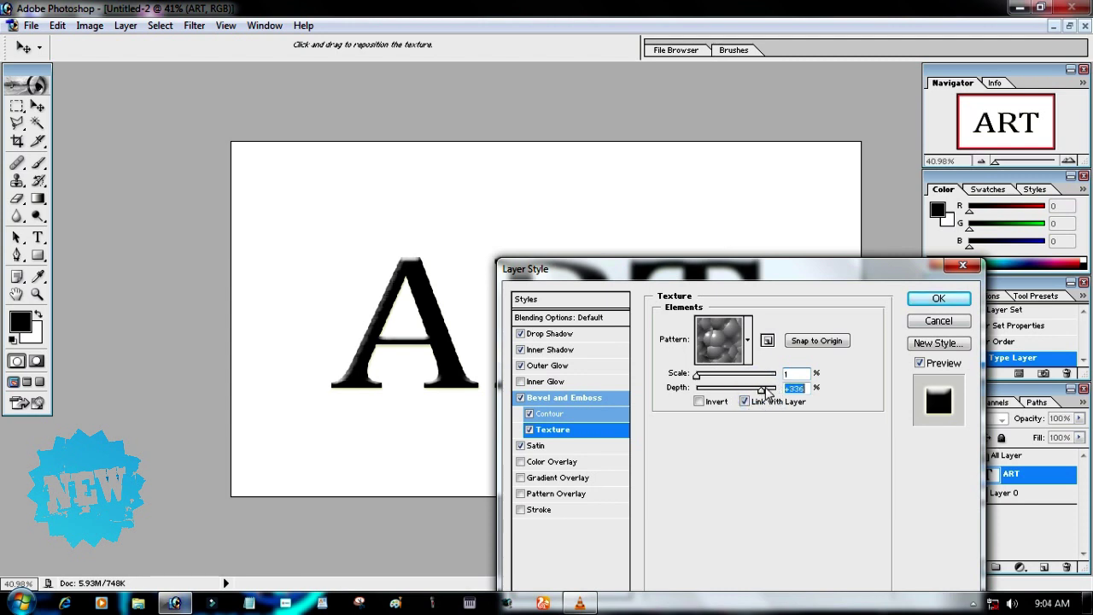
Increase the Satin distance to 30 px and enable a red Color Overlay
left_click(540, 446)
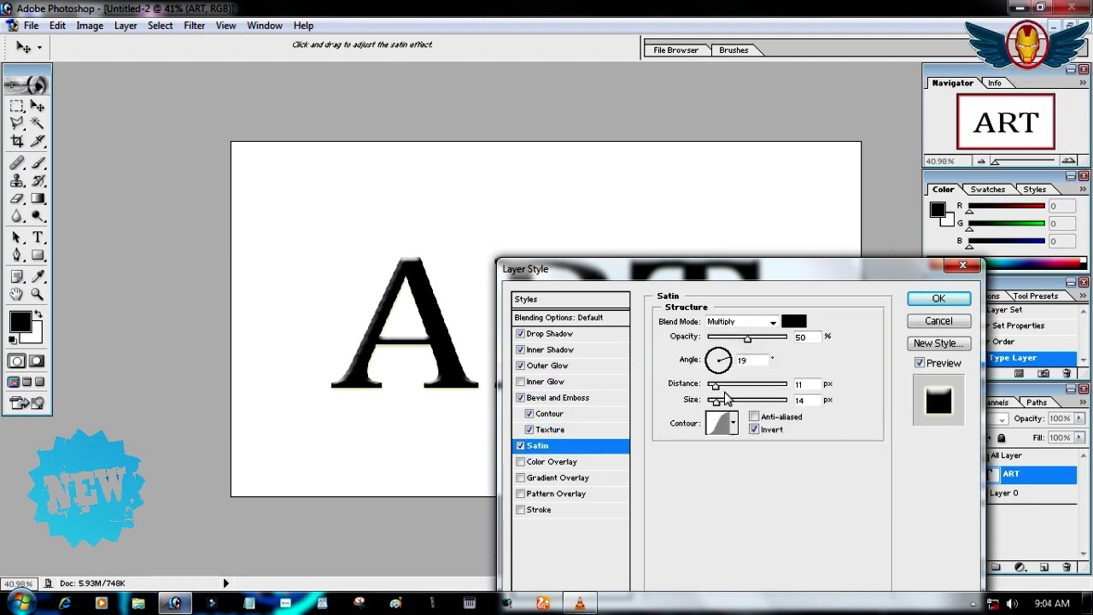
left_click_drag(718, 388, 747, 385)
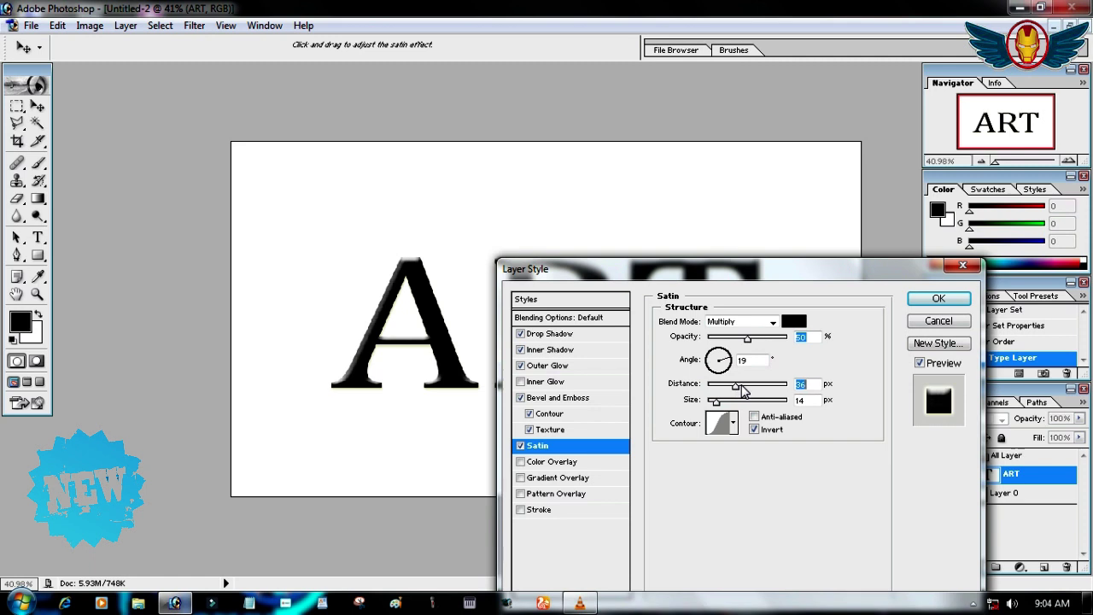
left_click(571, 470)
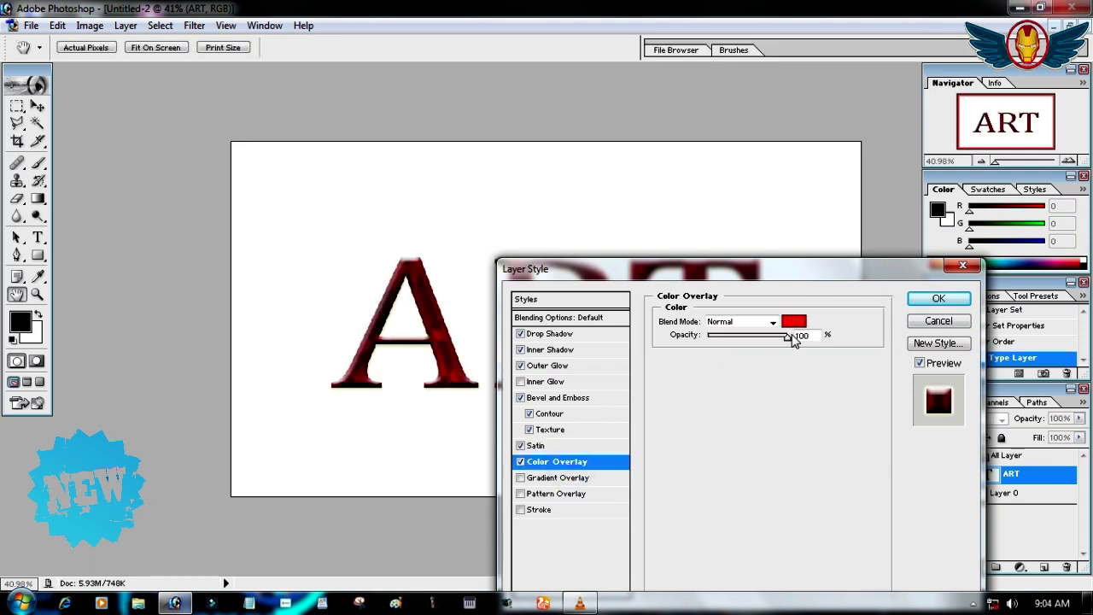
Fade the red Color Overlay down to 36% opacity, then turn it off
left_click_drag(792, 335, 764, 338)
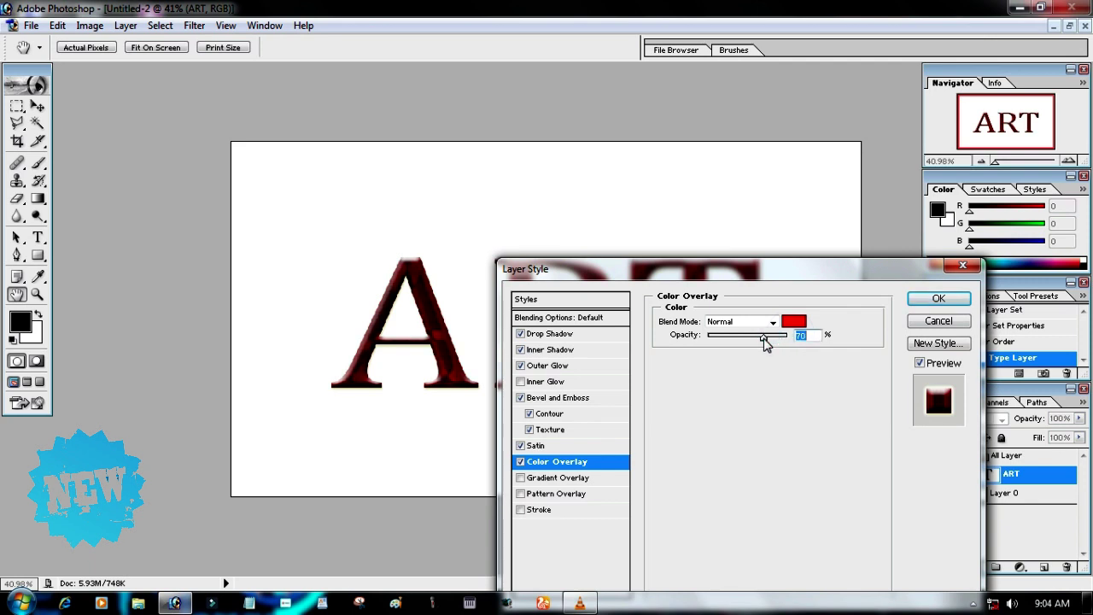
left_click_drag(763, 337, 732, 344)
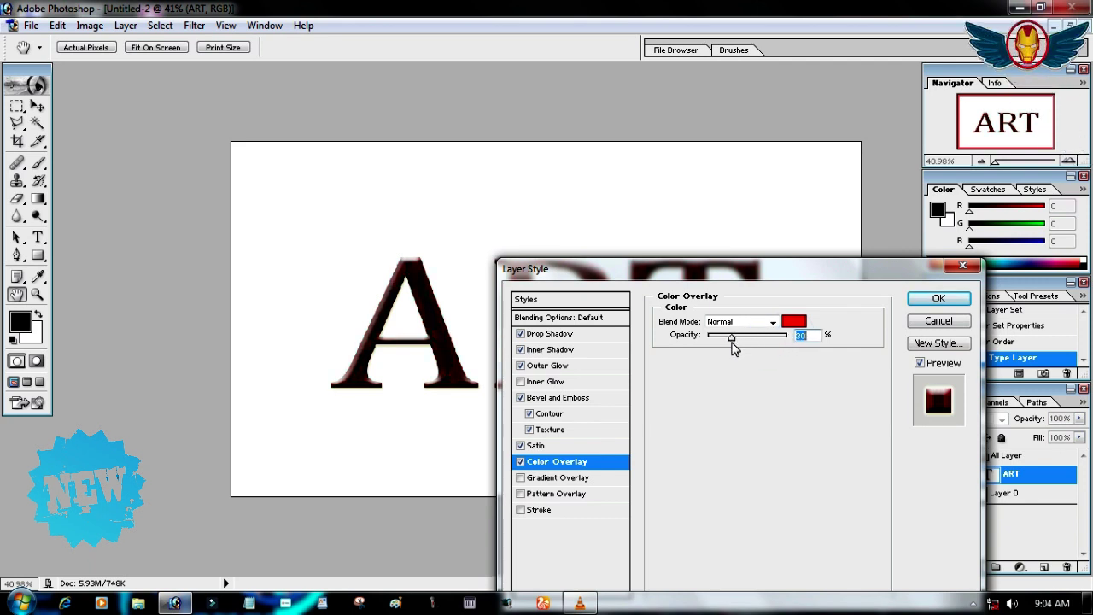
left_click(521, 462)
Add a 3 px outside Stroke at 72% opacity in dark colour #3A2A2A
left_click(521, 510)
left_click(540, 514)
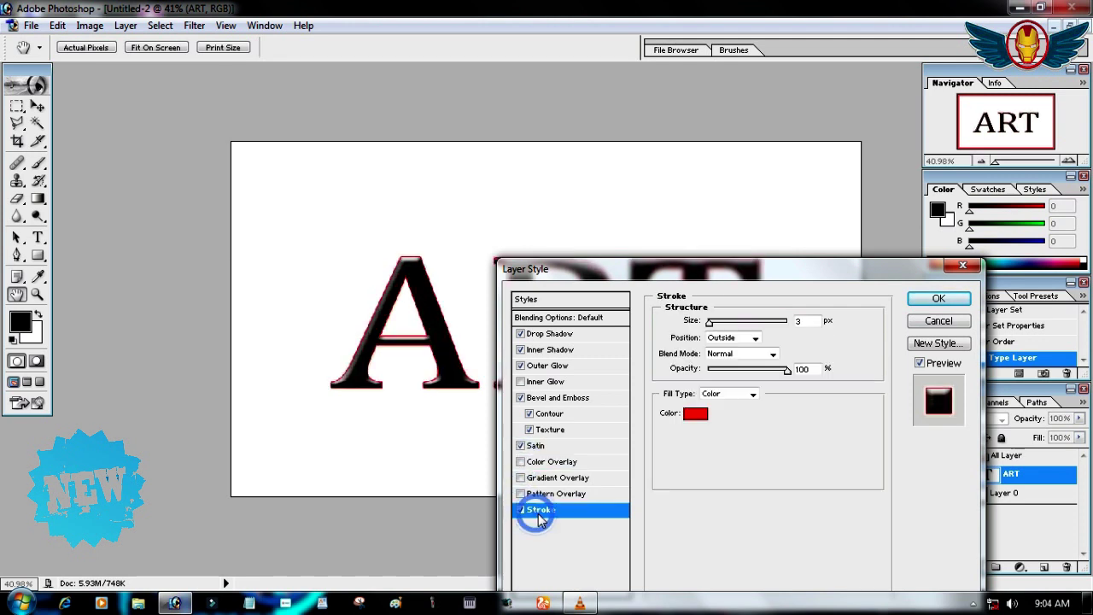
left_click_drag(787, 370, 764, 373)
left_click(695, 415)
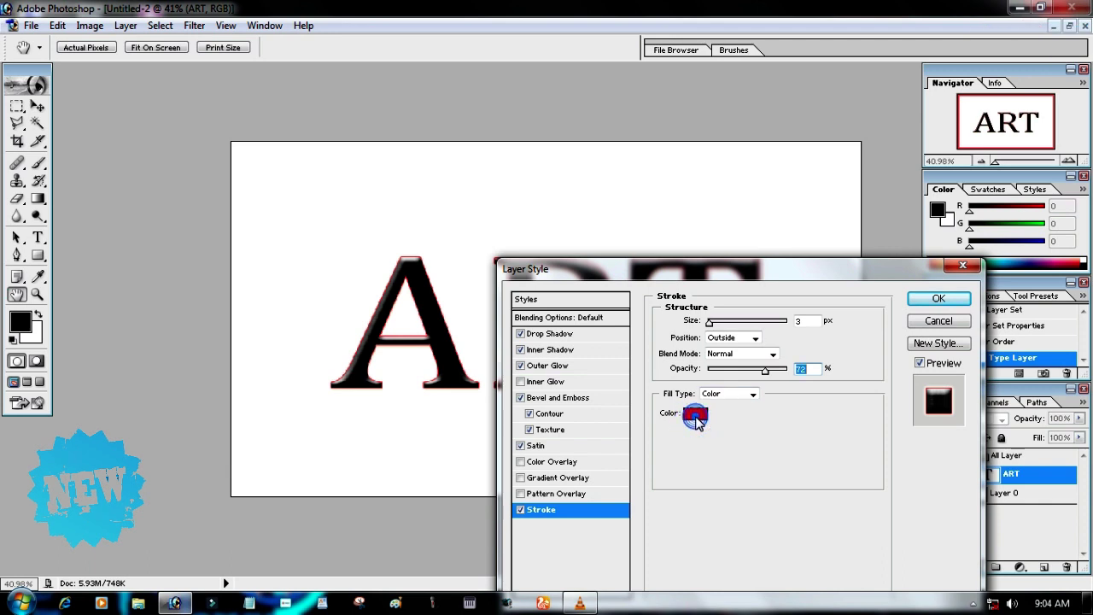
left_click_drag(429, 402, 417, 360)
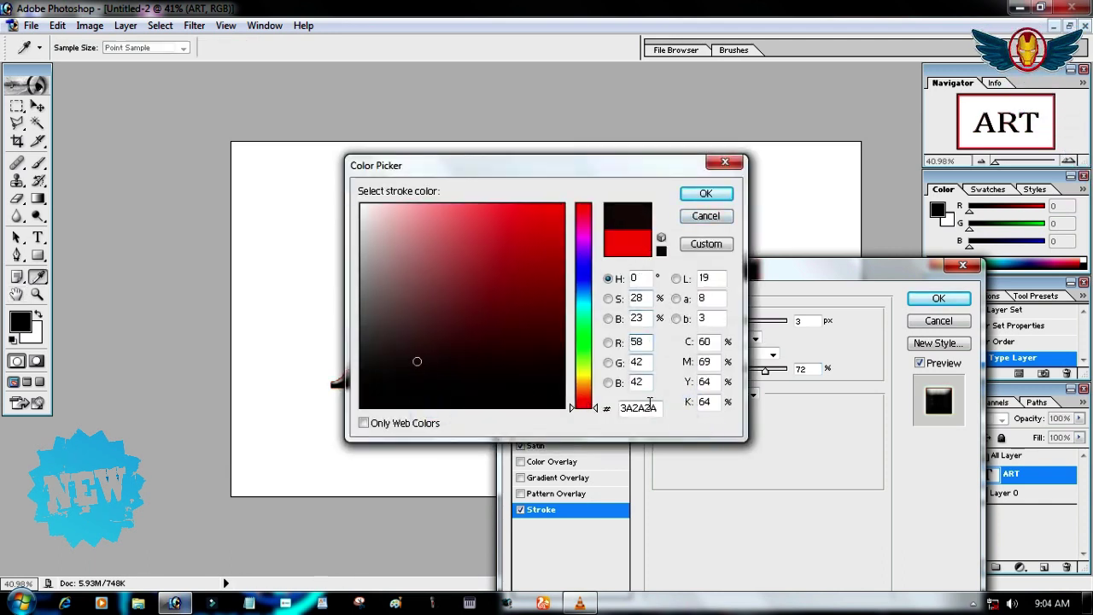
double_click(649, 407)
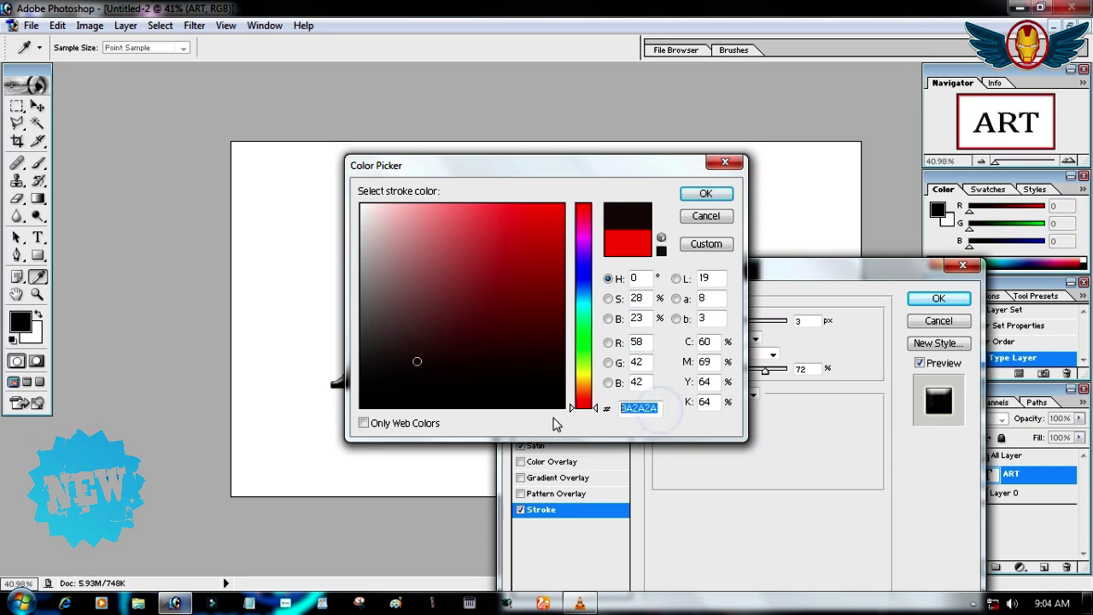
left_click(708, 192)
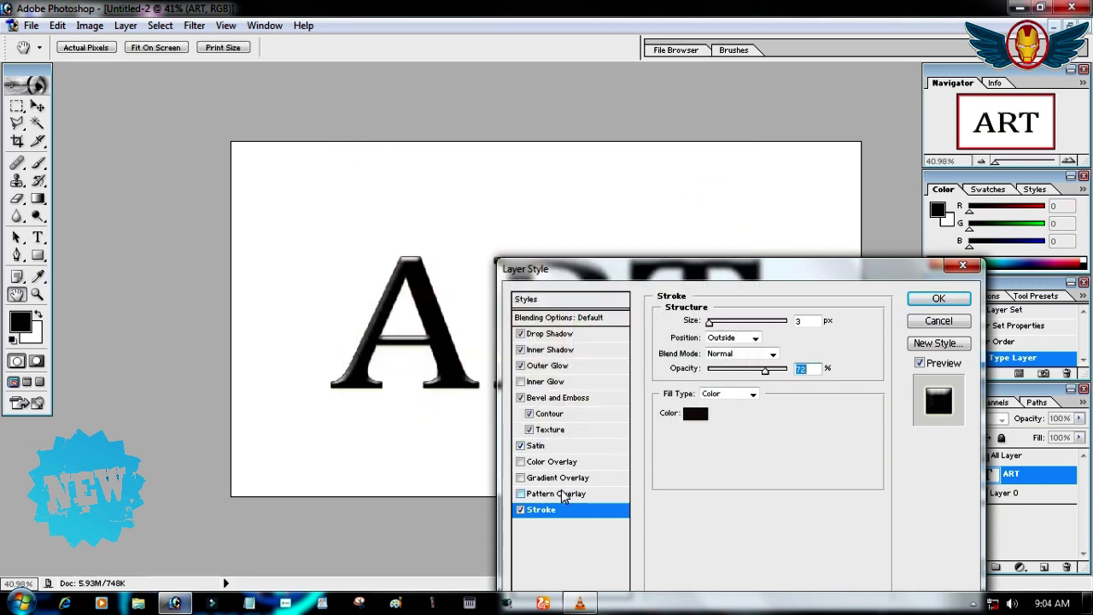
Enable Pattern Overlay with scale 1% and opacity about 88%
left_click(564, 495)
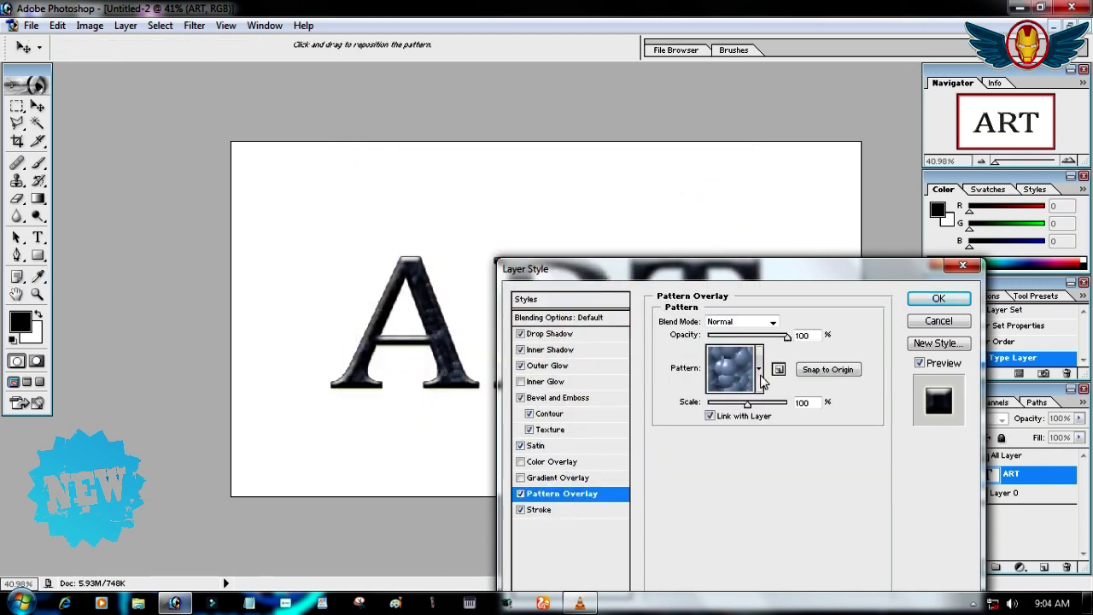
left_click_drag(748, 402, 707, 402)
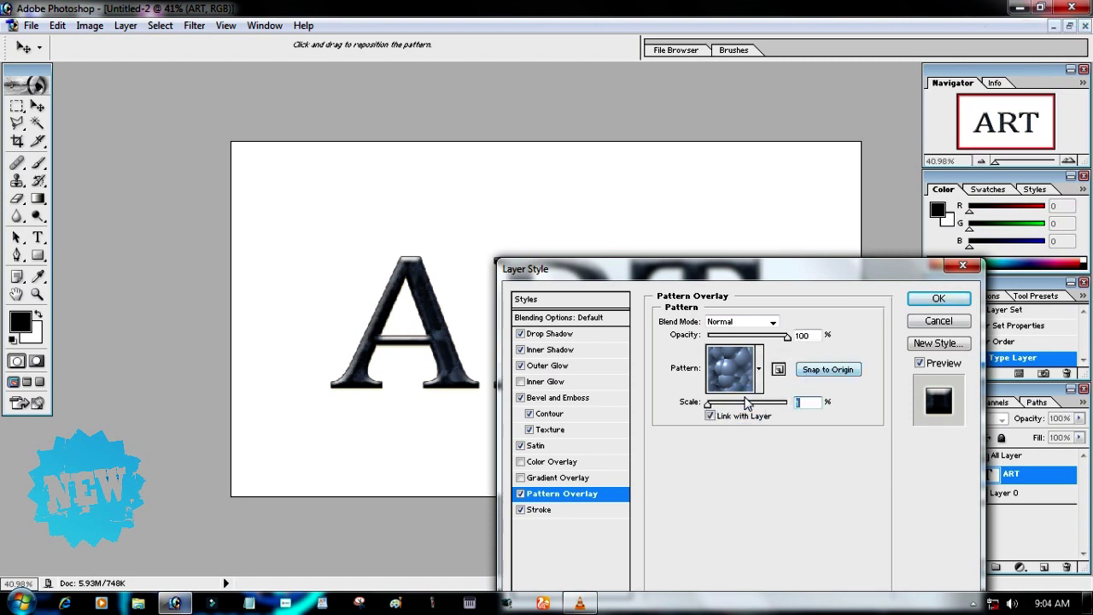
type("0")
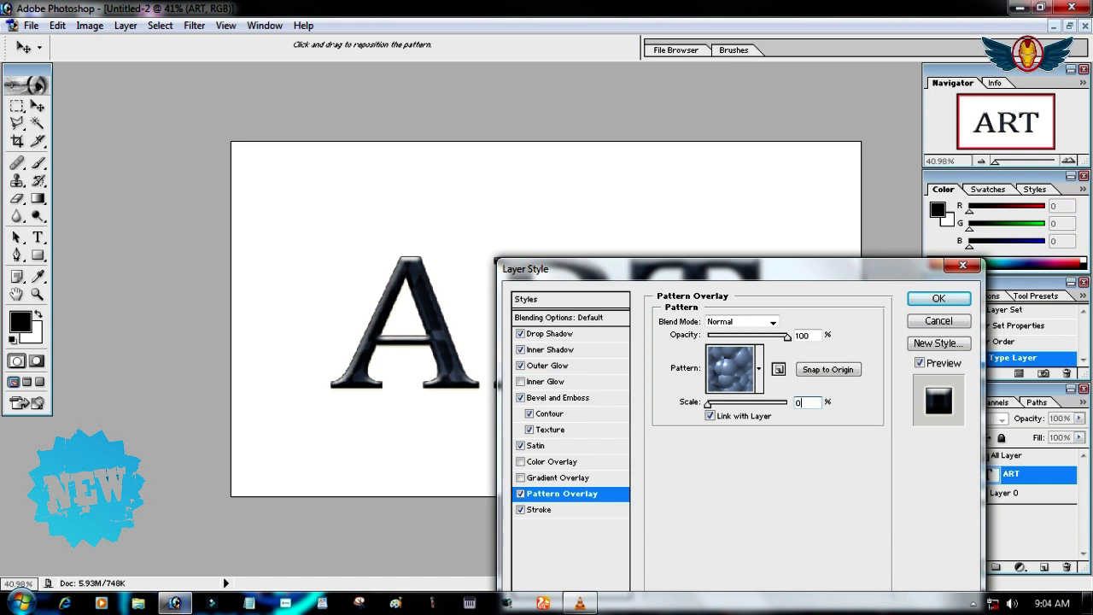
key("Tab")
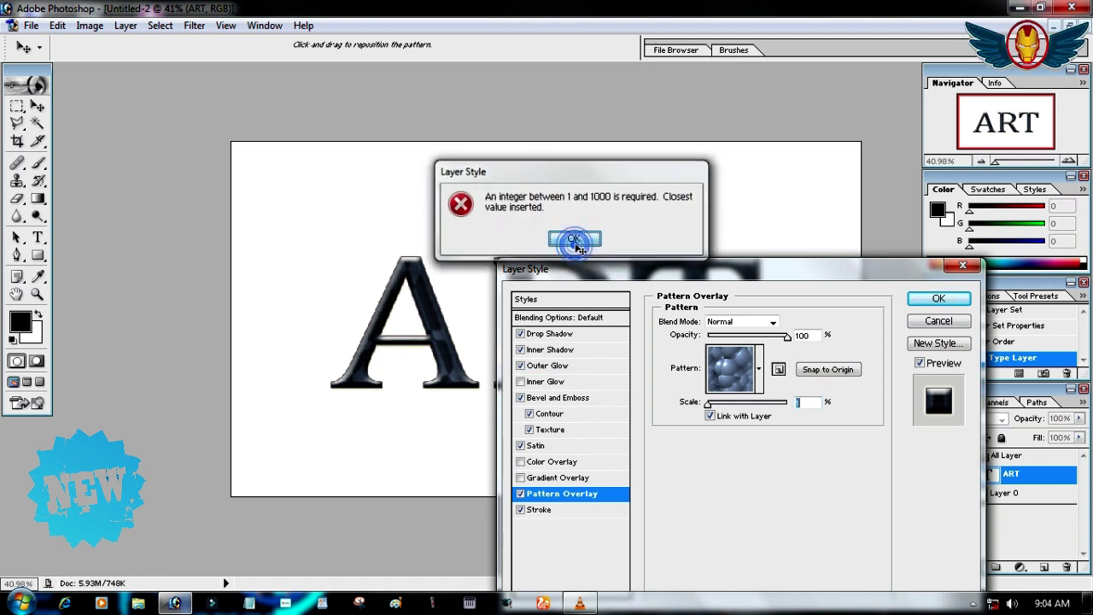
left_click(574, 238)
left_click_drag(786, 335, 774, 336)
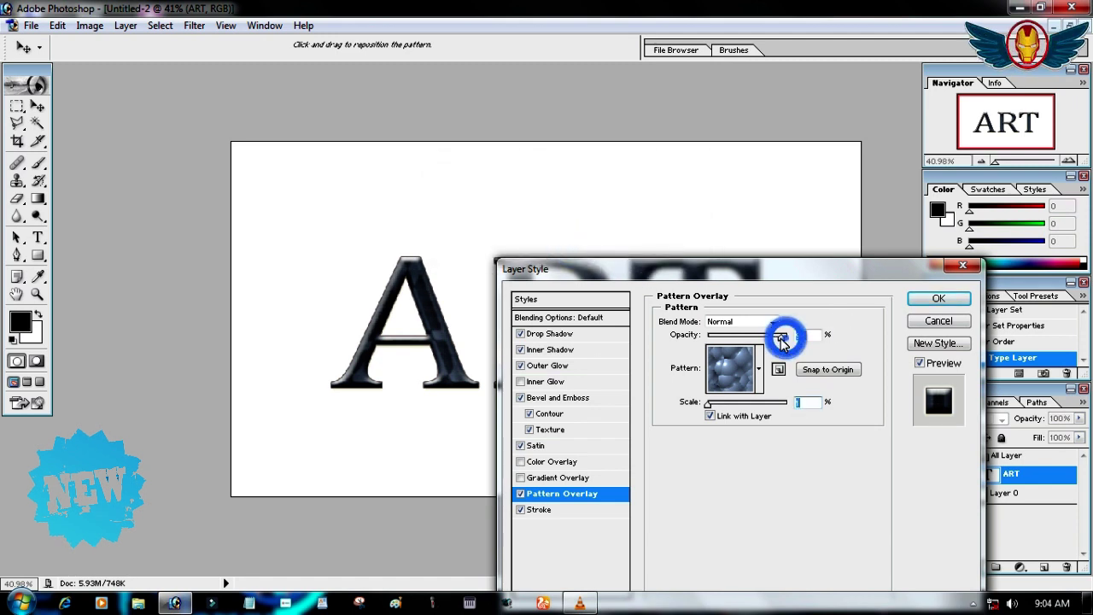
Enable a black-to-white Gradient Overlay angled at -16° and turn off the red Color Overlay
left_click(564, 477)
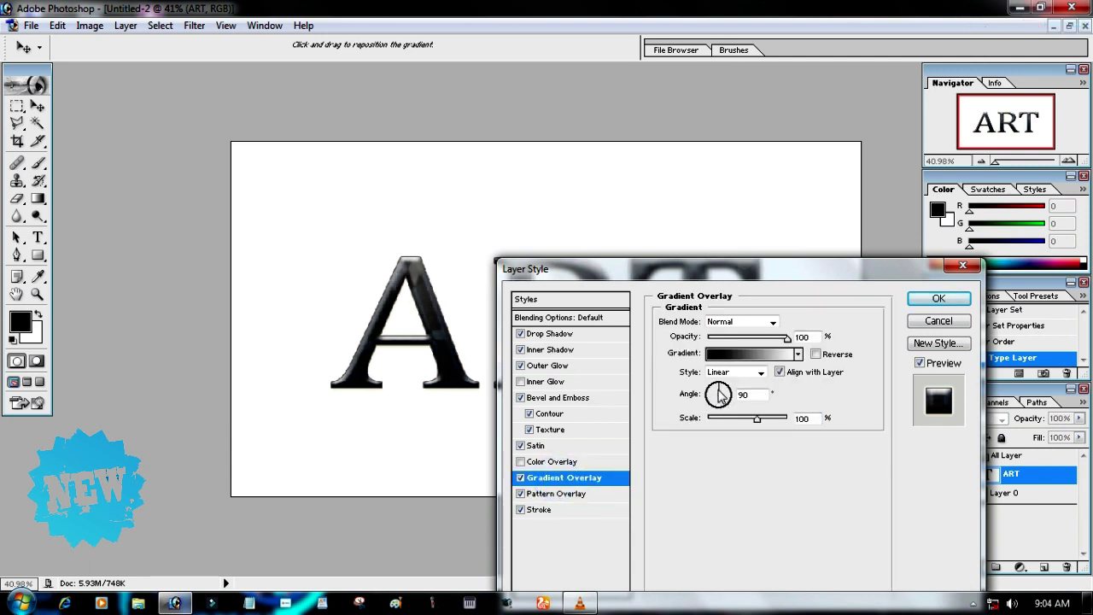
left_click_drag(720, 395, 725, 401)
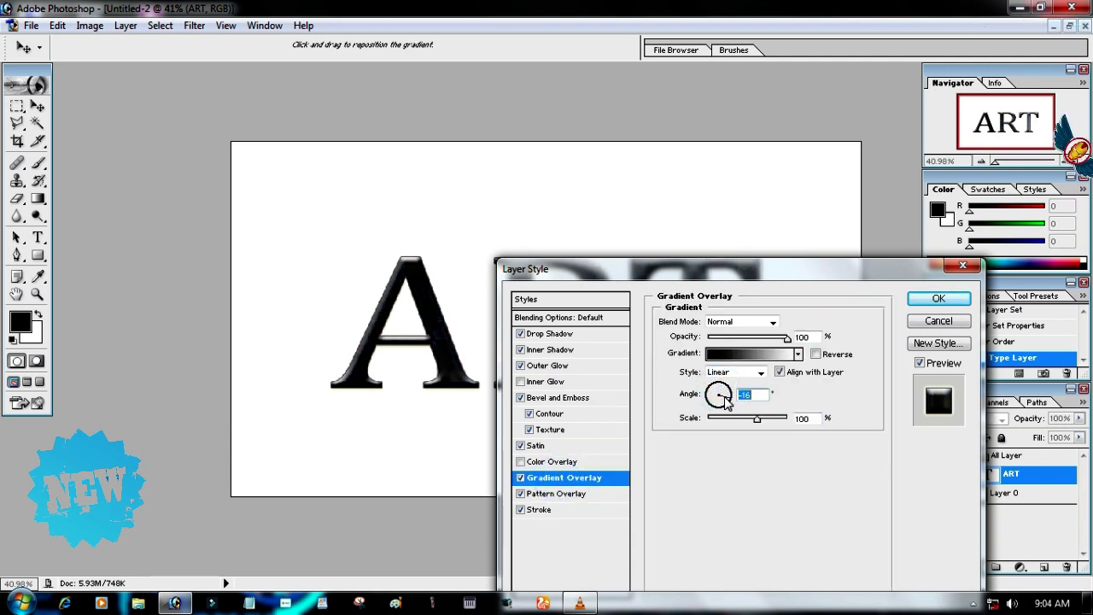
left_click(540, 462)
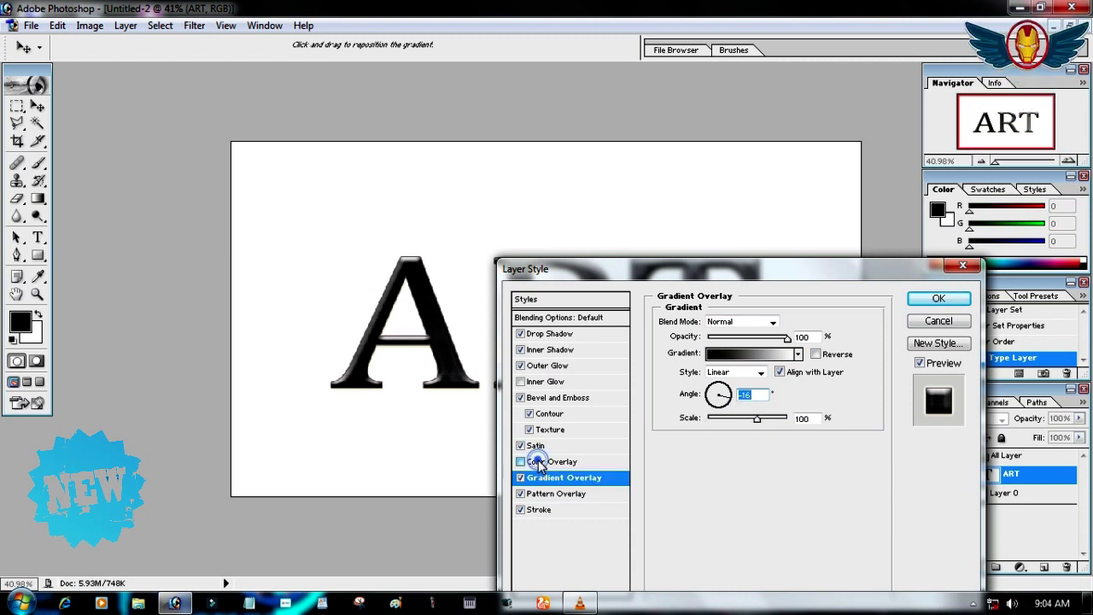
left_click(521, 461)
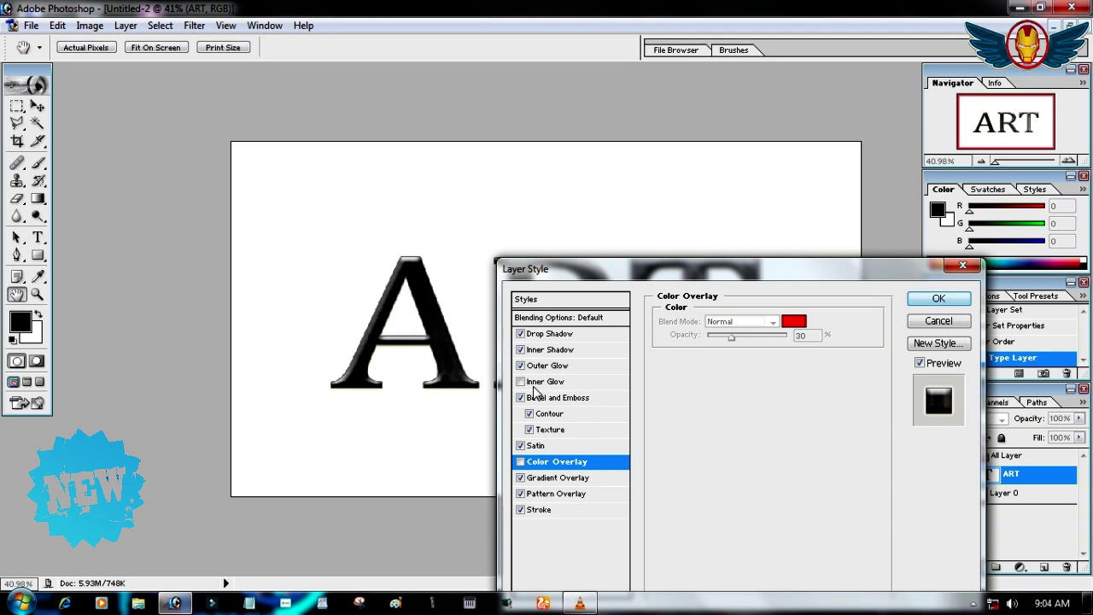
Disable Drop Shadow and set Inner Shadow to 63 px distance, 49% choke, 68 px size
left_click(522, 333)
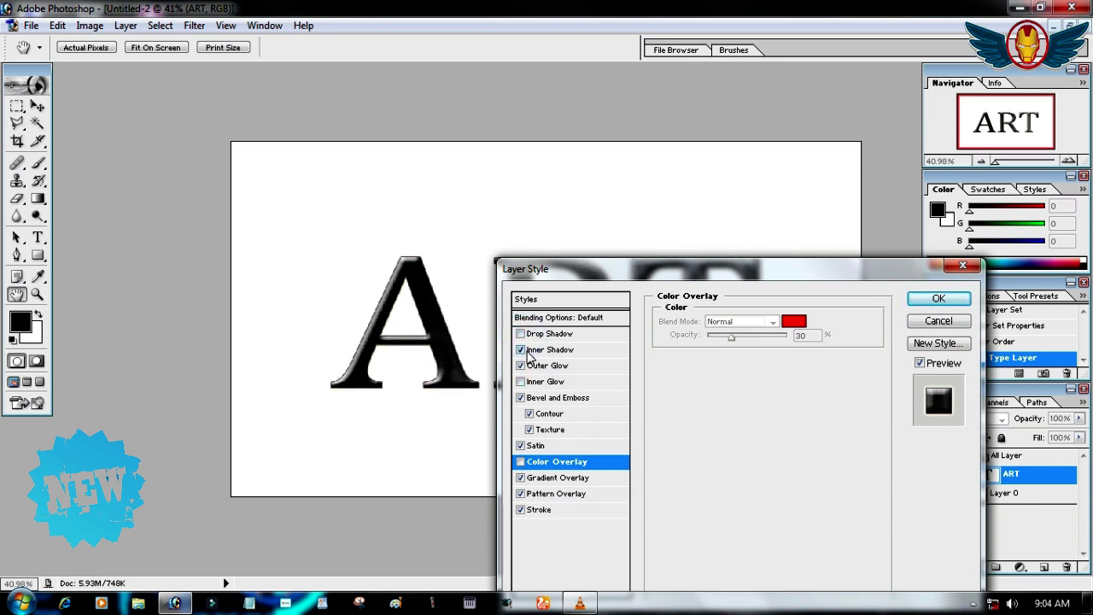
left_click(540, 351)
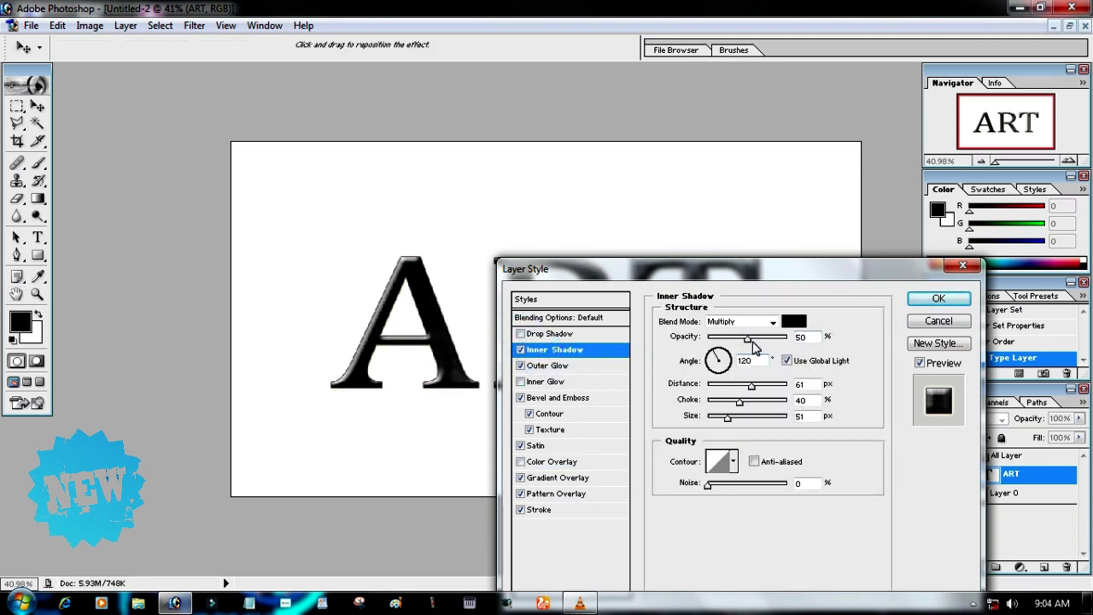
left_click_drag(751, 386, 747, 402)
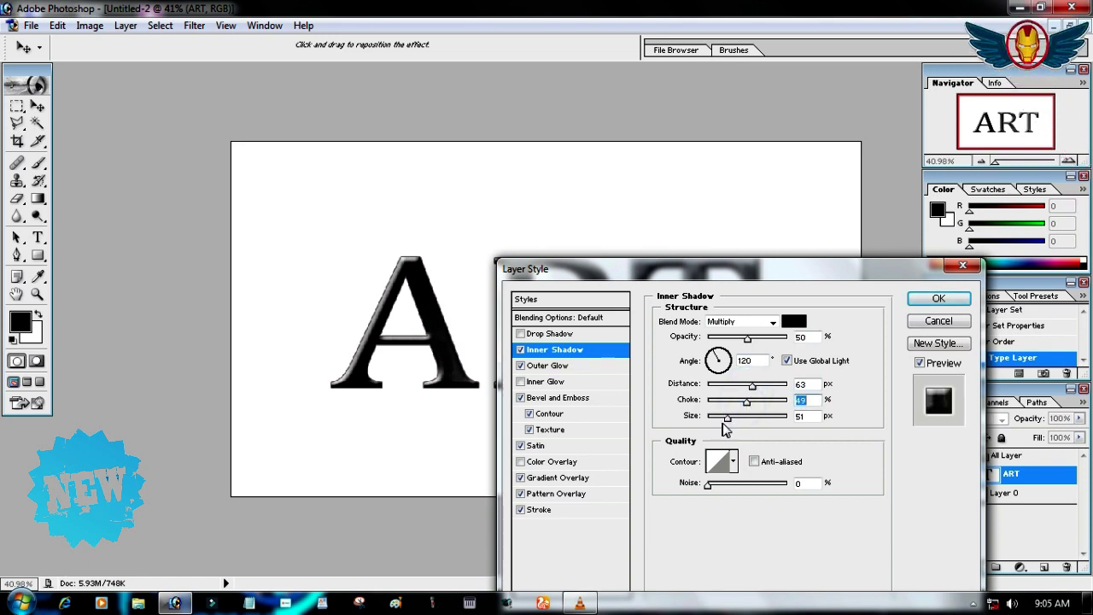
left_click(754, 462)
left_click(754, 462)
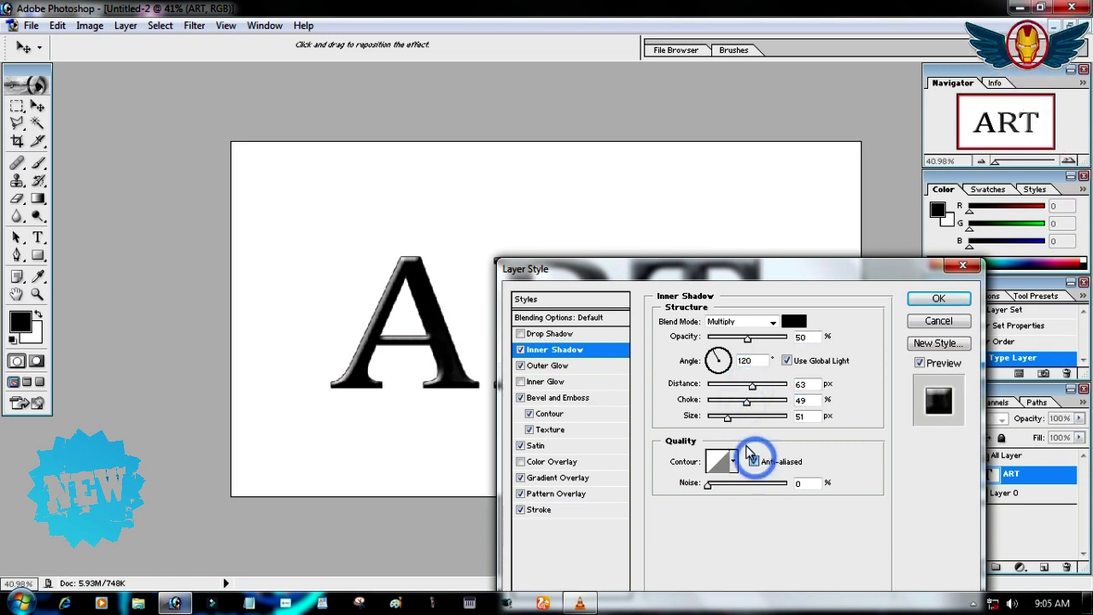
left_click_drag(727, 419, 733, 418)
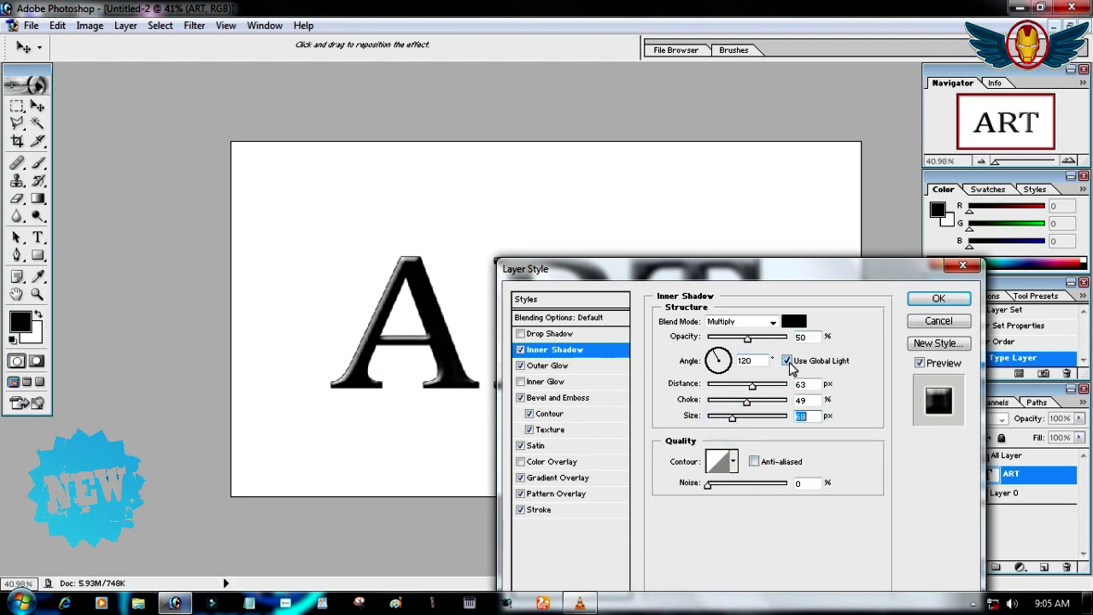
left_click(788, 363)
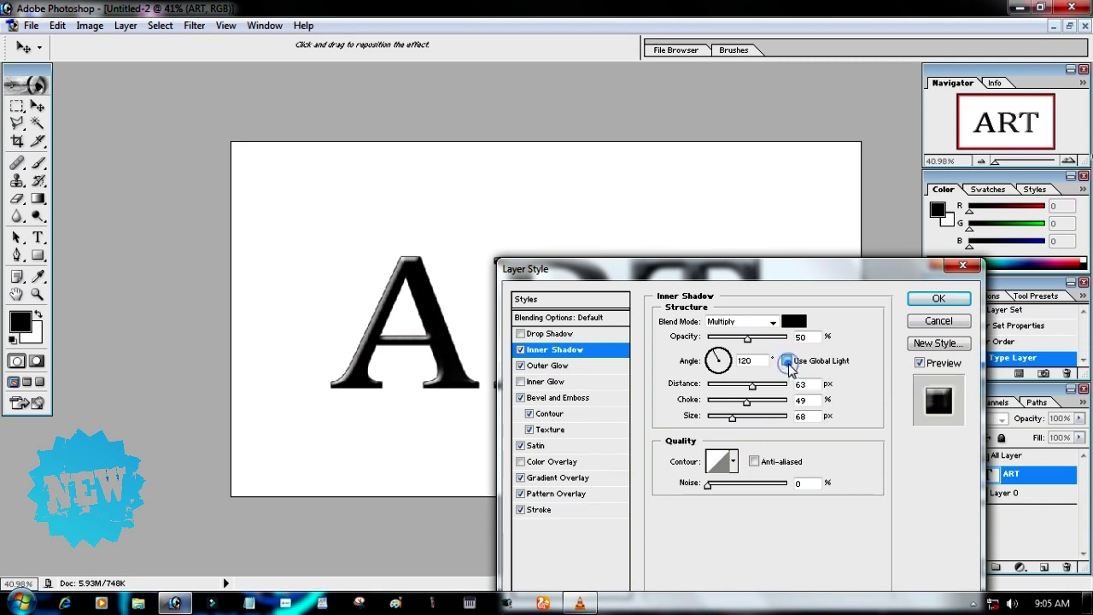
Enable Inner Glow on ART and try the Chrome gradient preset for it
left_click(609, 365)
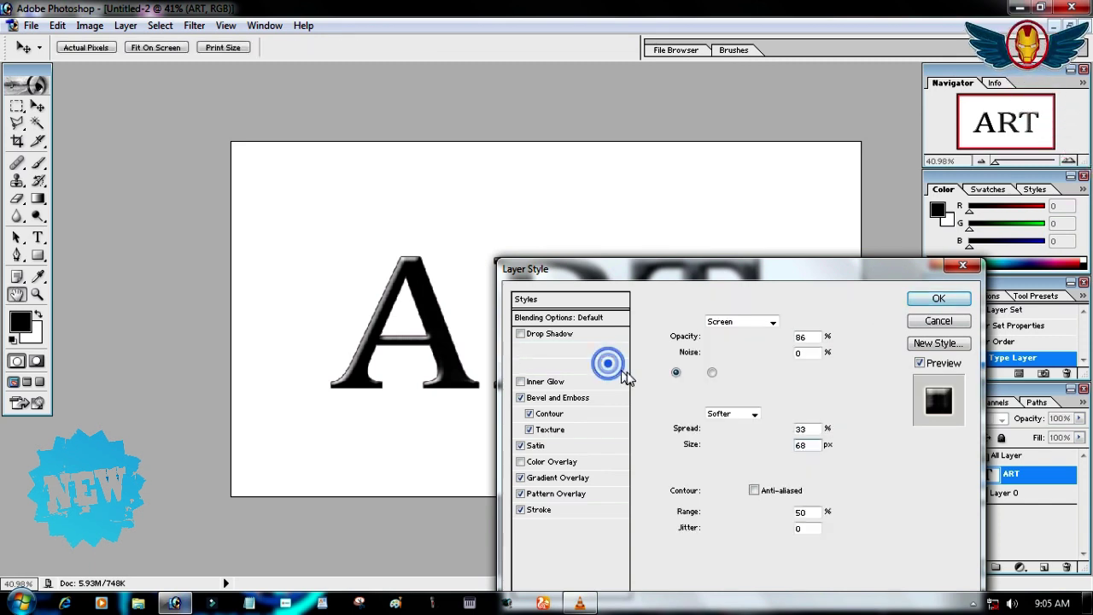
left_click(600, 382)
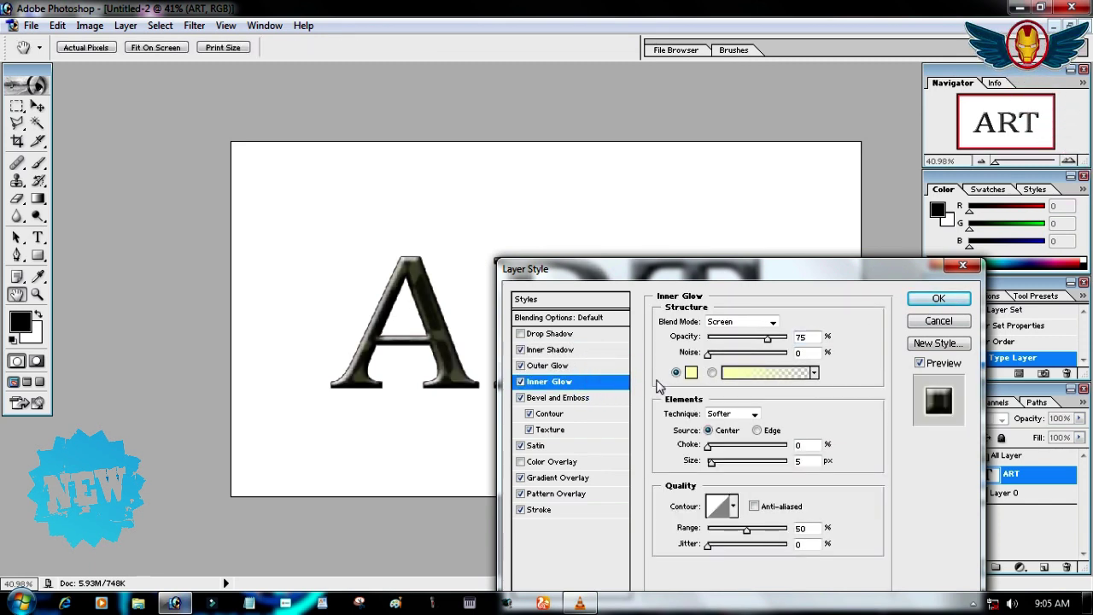
left_click(740, 374)
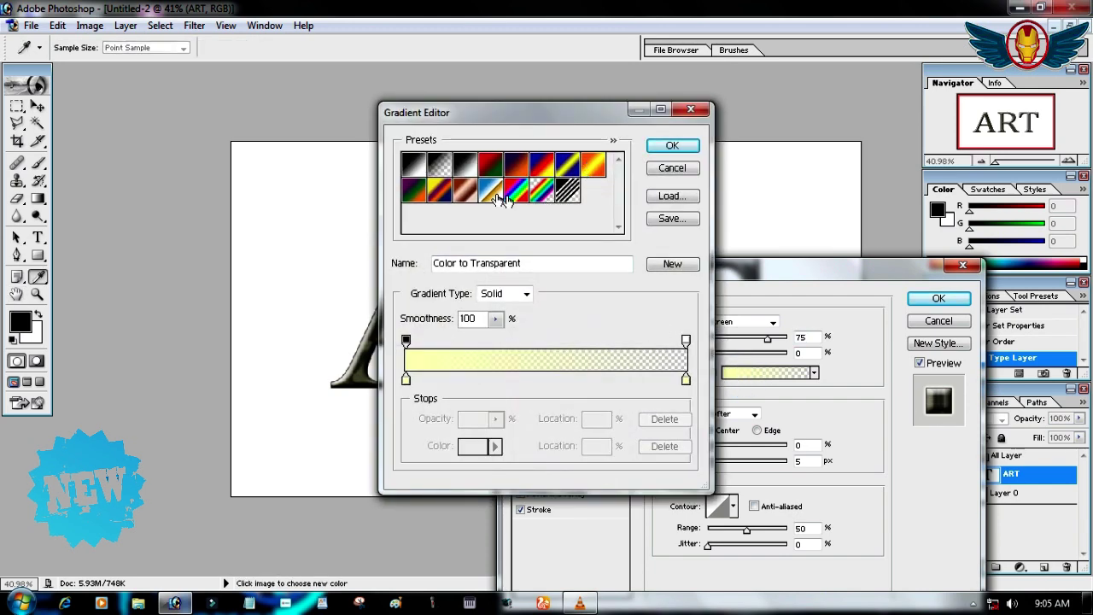
left_click(502, 196)
left_click(657, 150)
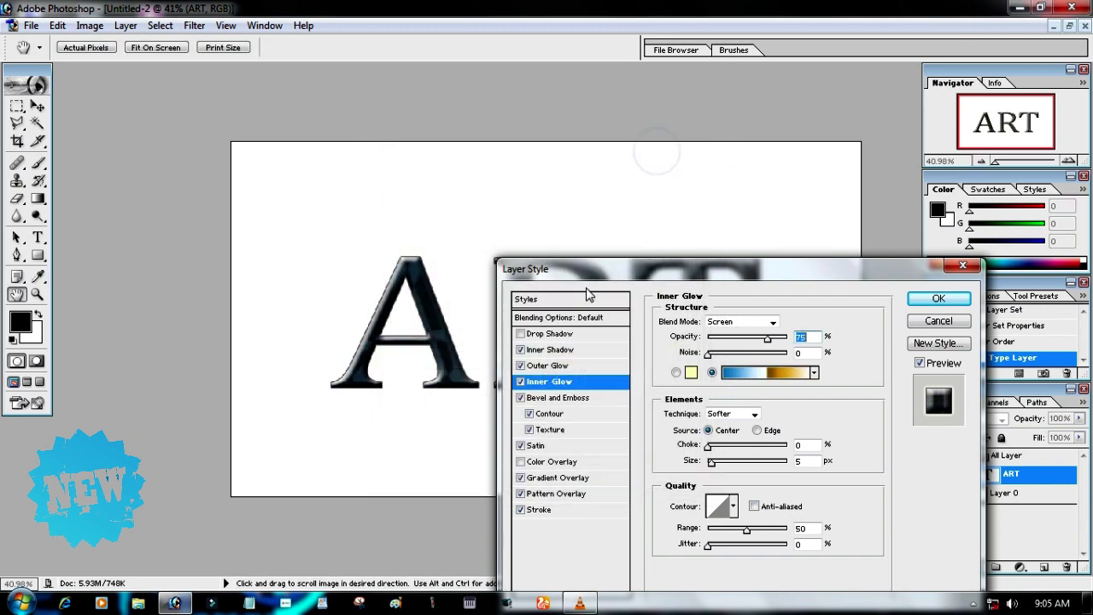
left_click(676, 373)
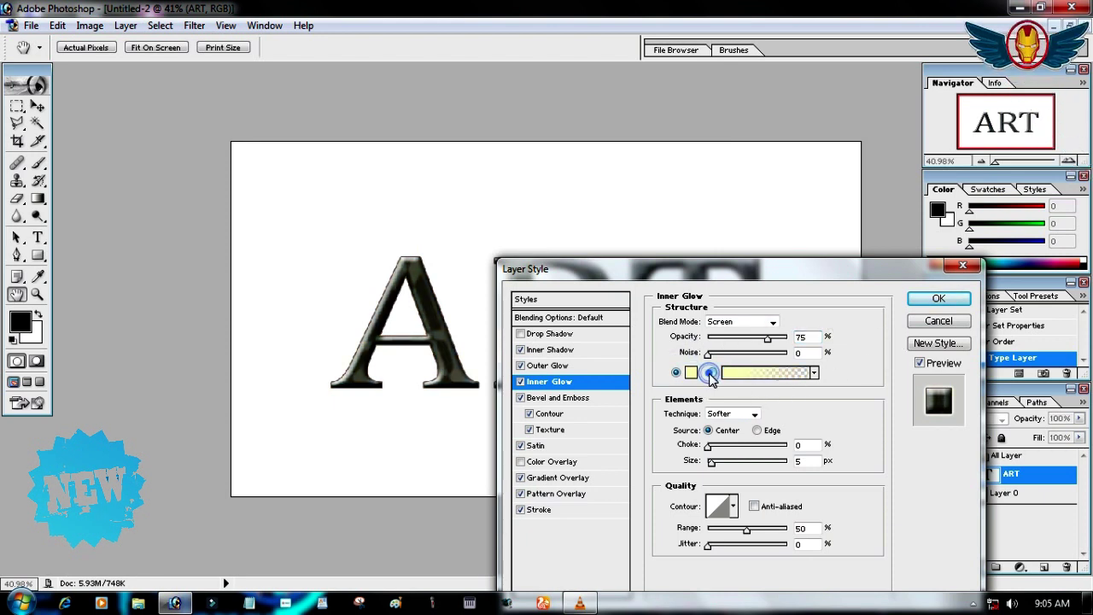
left_click(710, 373)
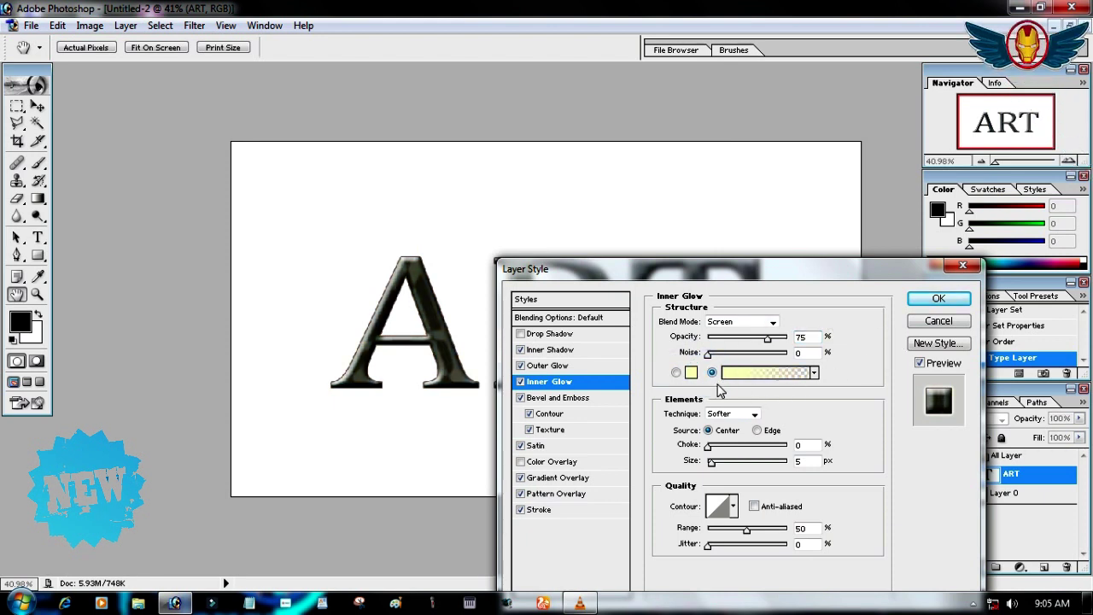
Set the inner glow source to Edge with choke 45 and apply the layer style
left_click(757, 431)
mouse_move(709, 446)
left_mouse_down()
mouse_move(743, 446)
mouse_move(745, 461)
left_mouse_up()
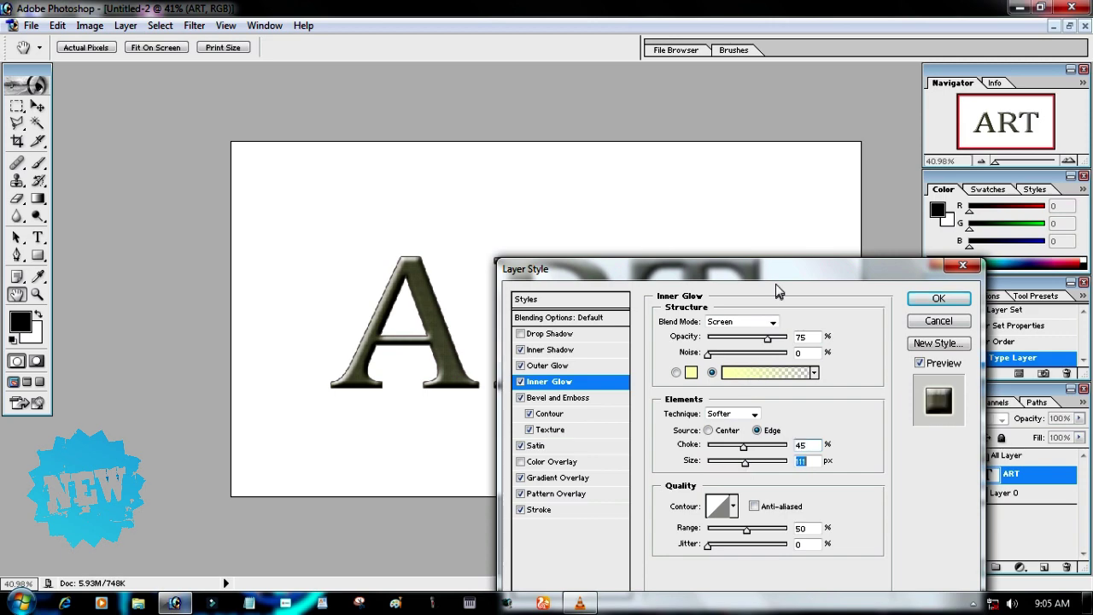
left_click_drag(777, 270, 540, 376)
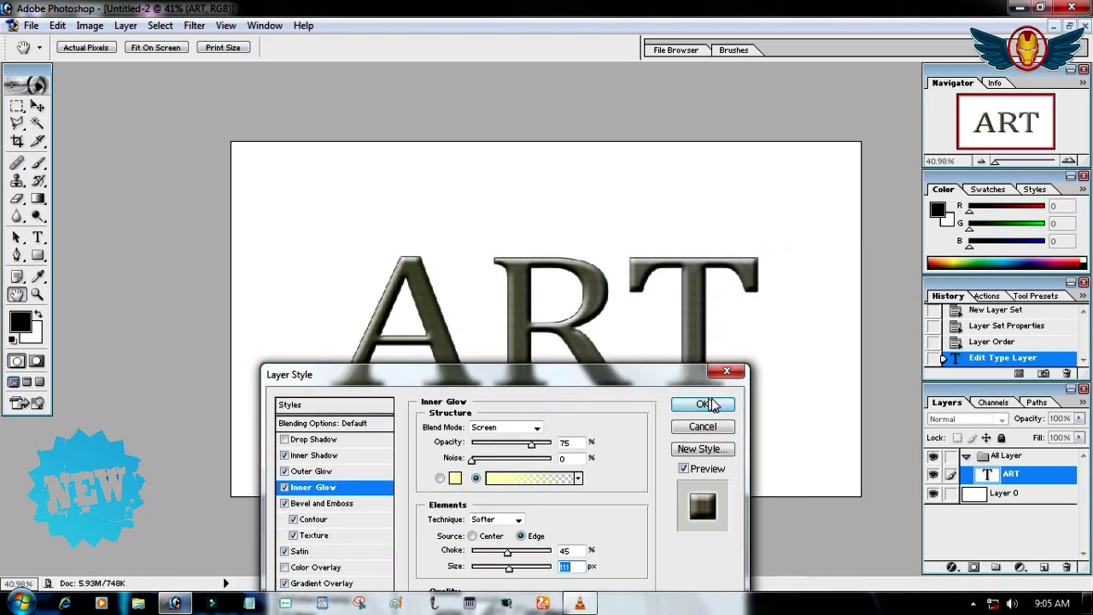
left_click(702, 404)
key("v")
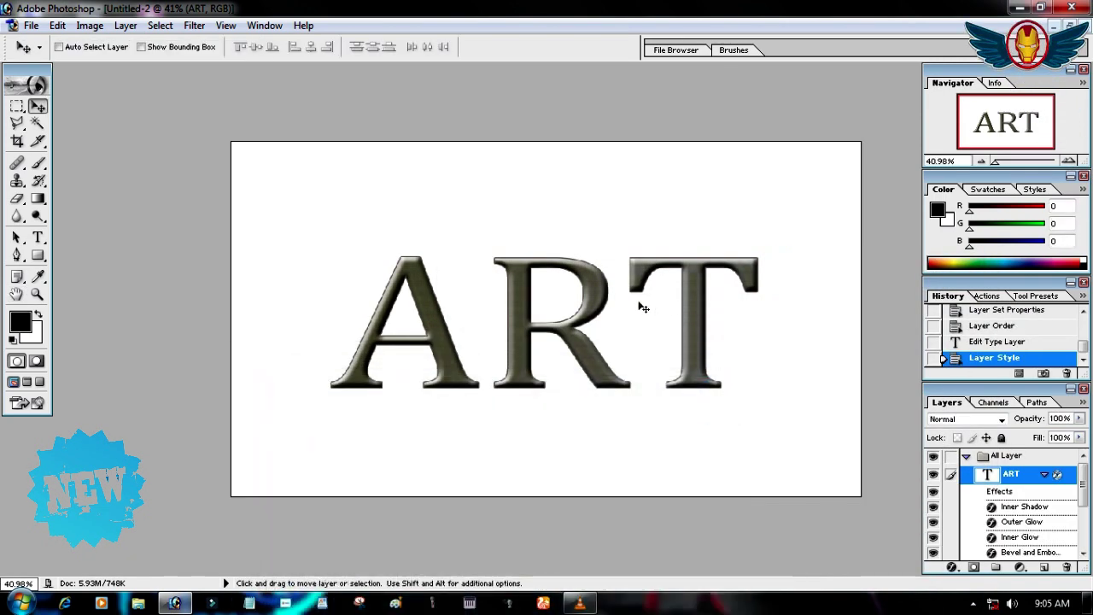
Collapse the ART layer's effects list and move ART into the All Layer group
left_click(938, 476)
left_click(937, 476)
mouse_move(1083, 482)
left_mouse_down()
mouse_move(1085, 545)
mouse_move(1086, 485)
left_mouse_up()
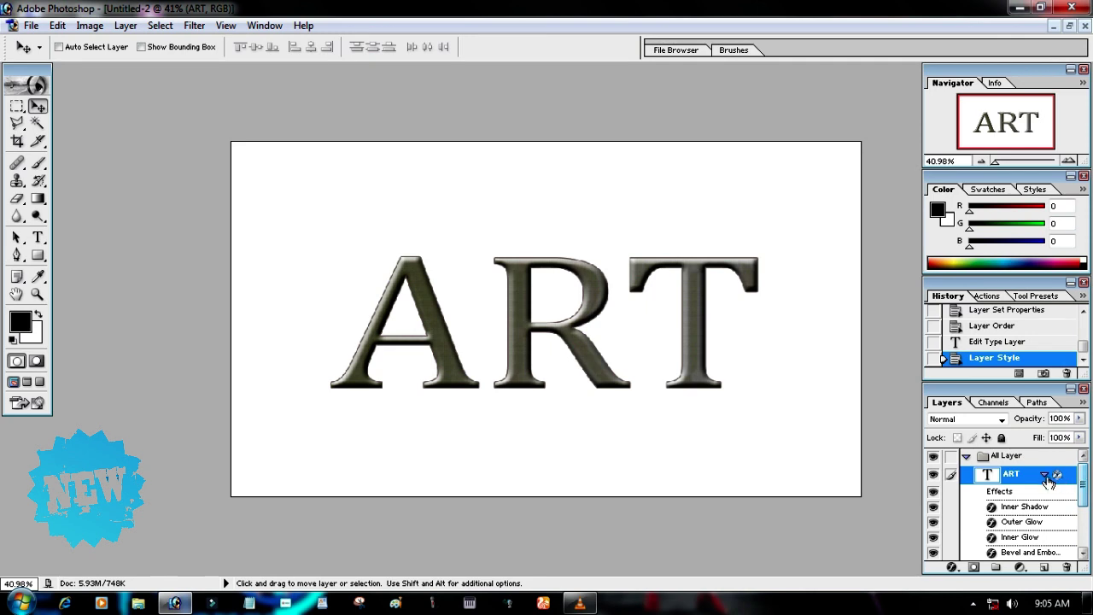
left_click(1045, 476)
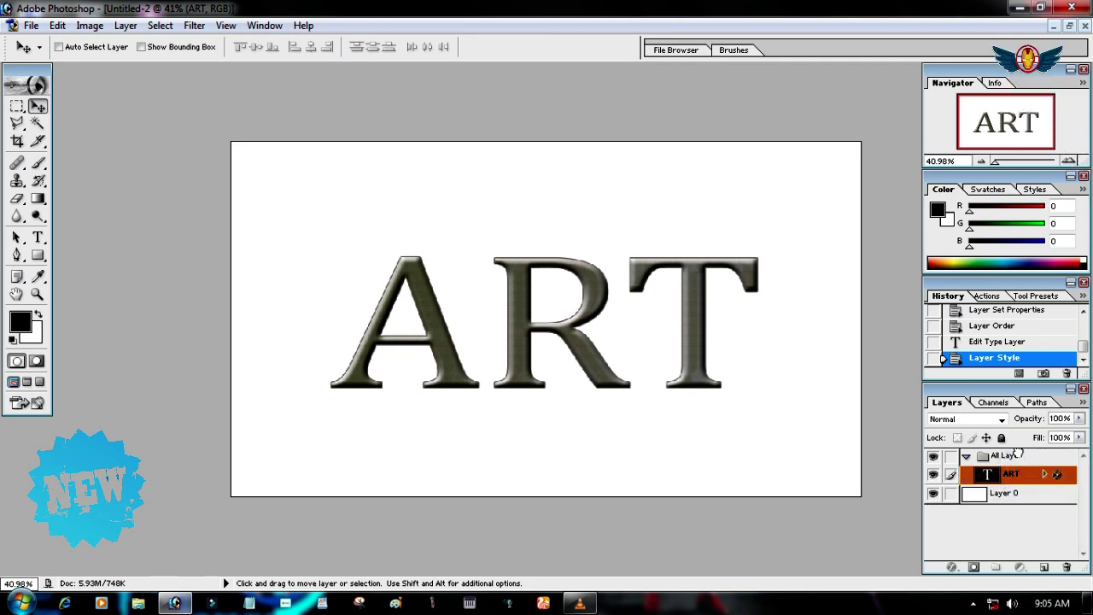
left_click_drag(1019, 454, 1012, 458)
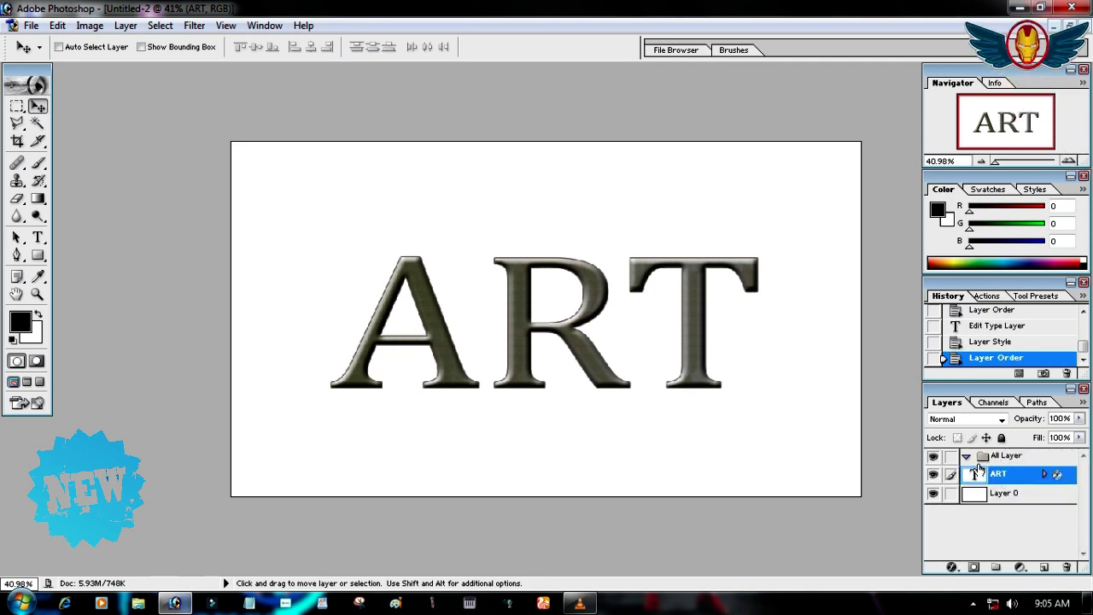
Set the ART text's anti-aliasing to Strong and commit the type edit
double_click(975, 476)
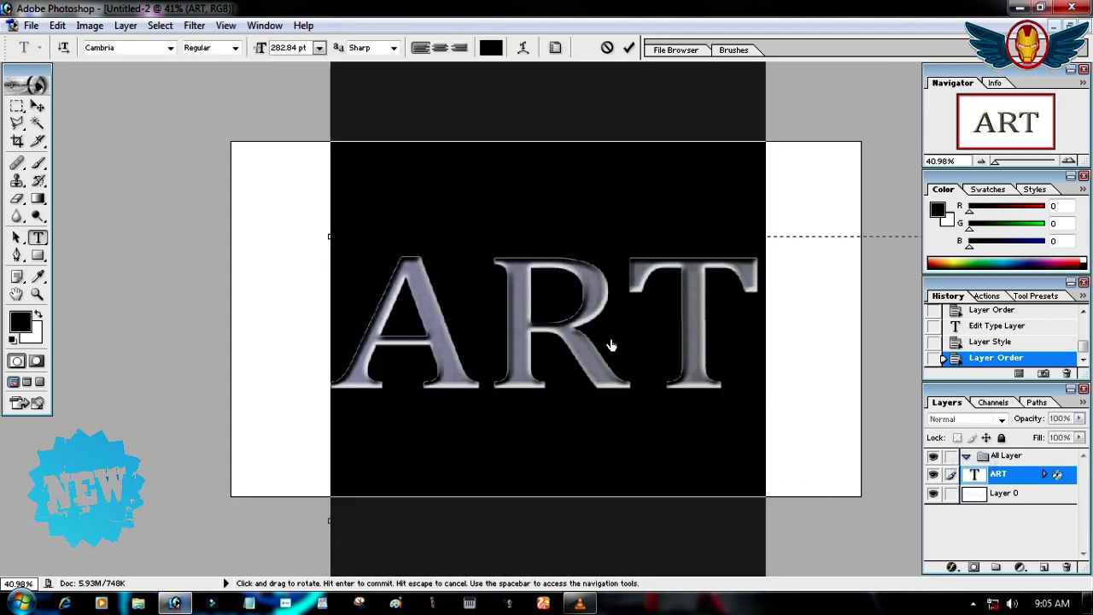
right_click(732, 359)
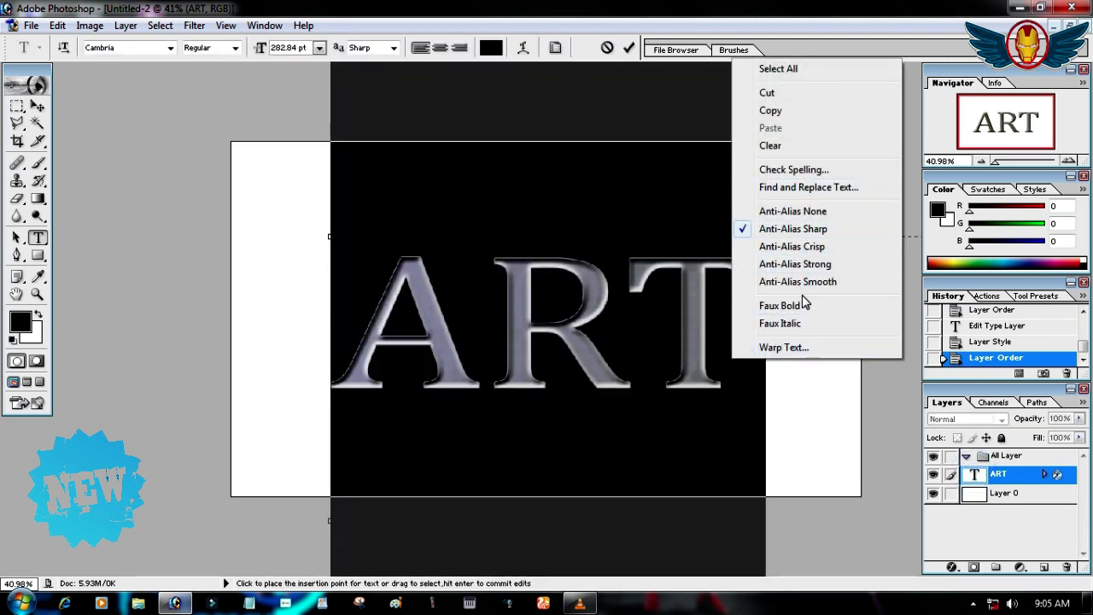
left_click(799, 265)
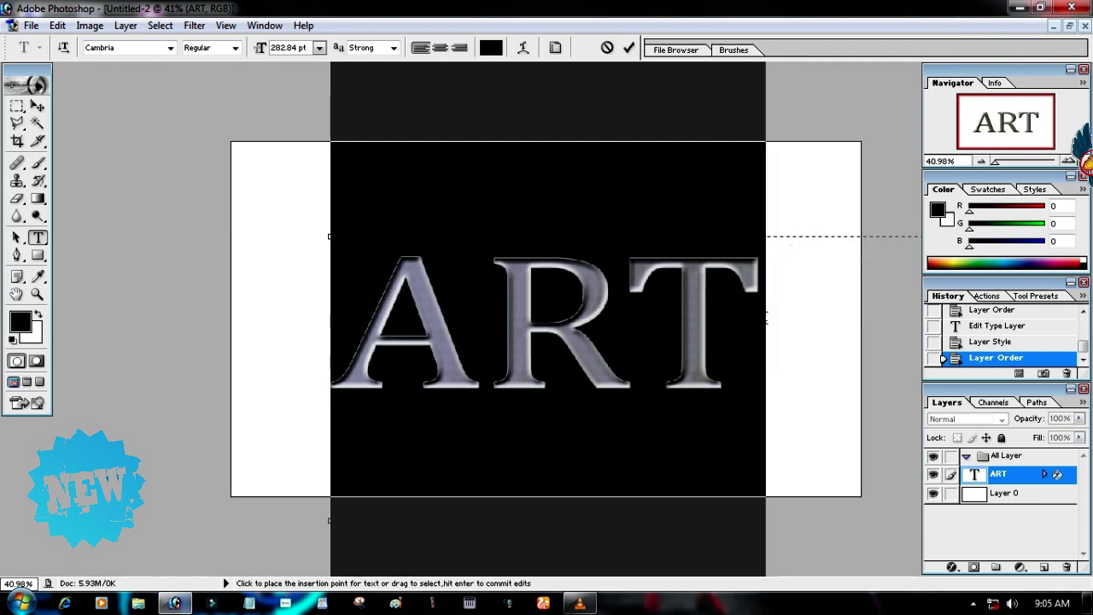
left_click(766, 318)
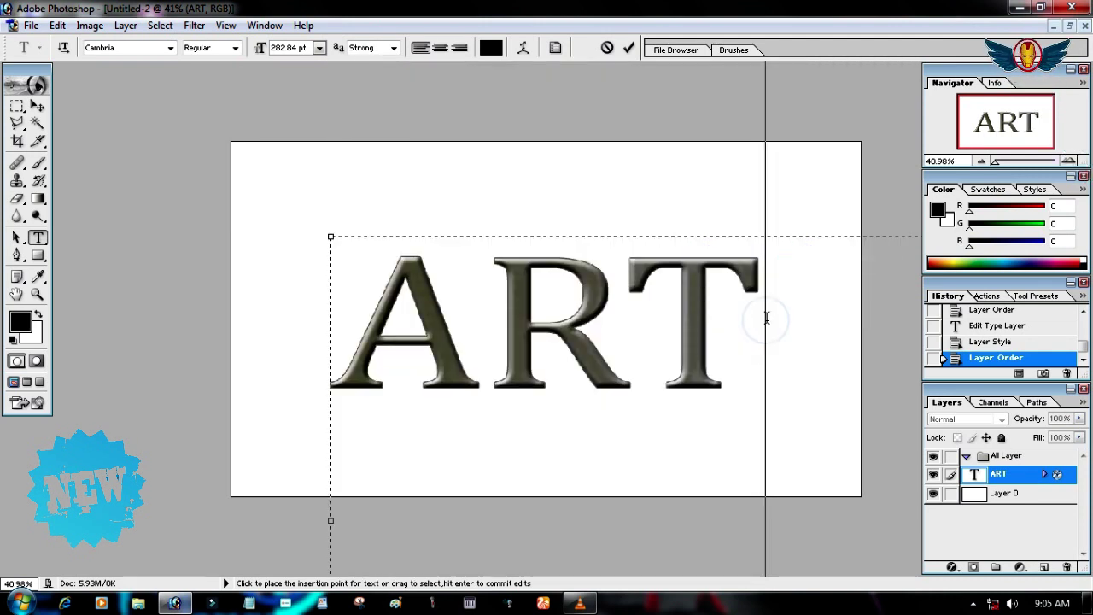
left_click(629, 47)
key("v")
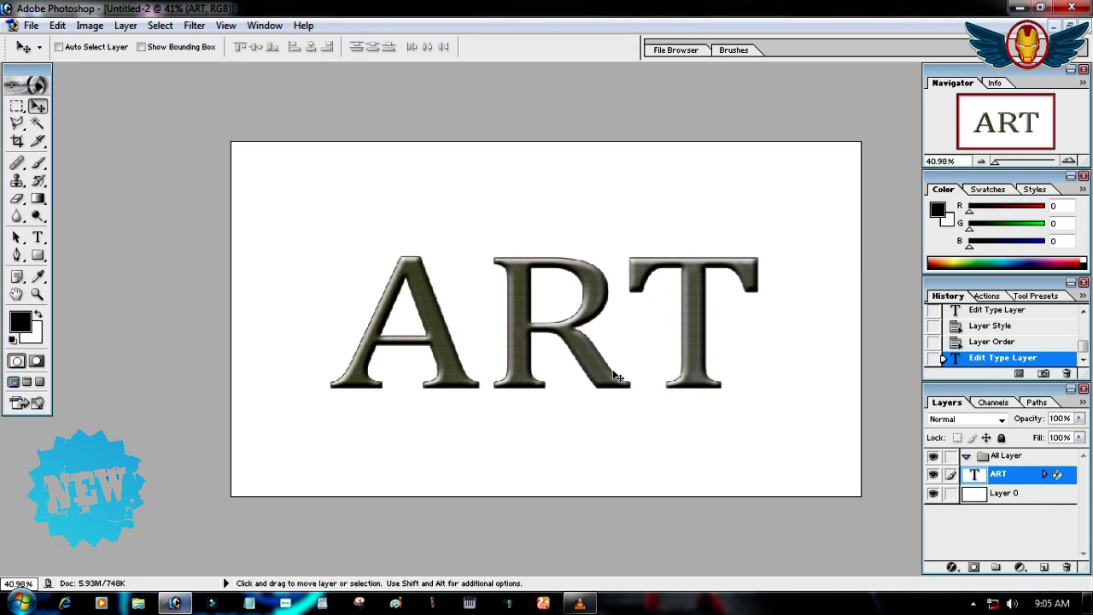
Select Layer 0 and drag ART into the All Layer group above it
left_click(972, 496)
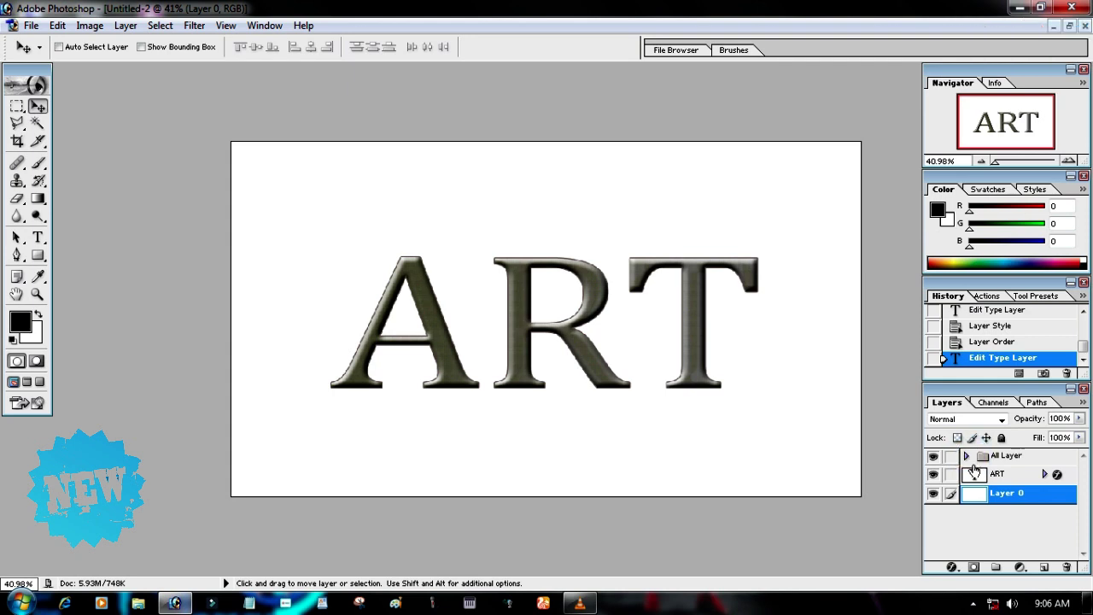
mouse_move(1010, 475)
left_mouse_down()
mouse_move(1004, 459)
mouse_move(983, 459)
left_mouse_up()
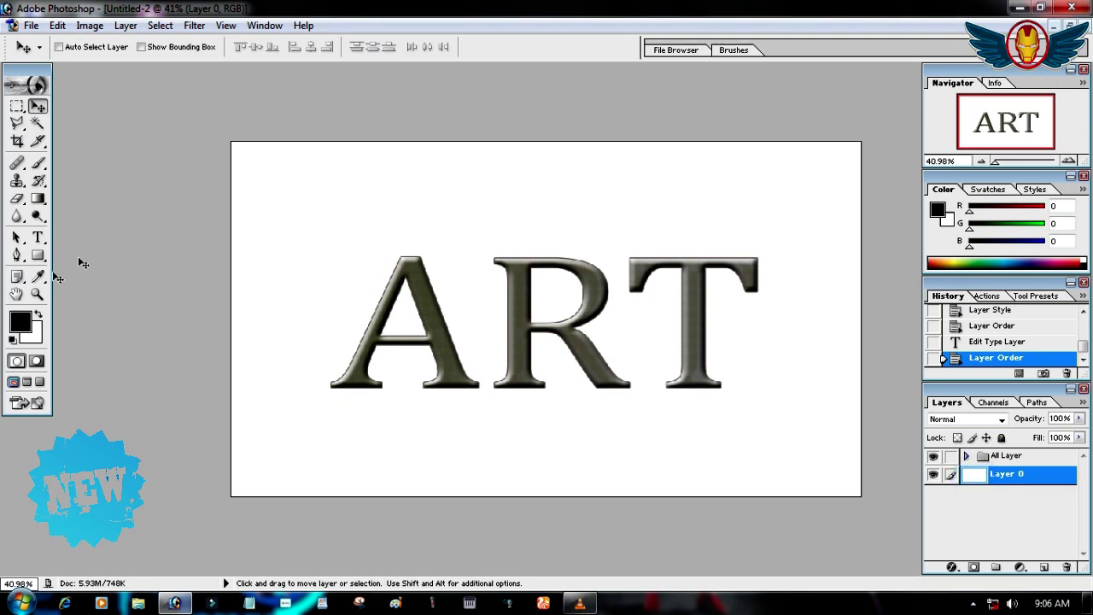
With the Gradient tool, create a Noise-type gradient with roughness 66 in the Gradient Editor
left_click(37, 199)
left_click(118, 48)
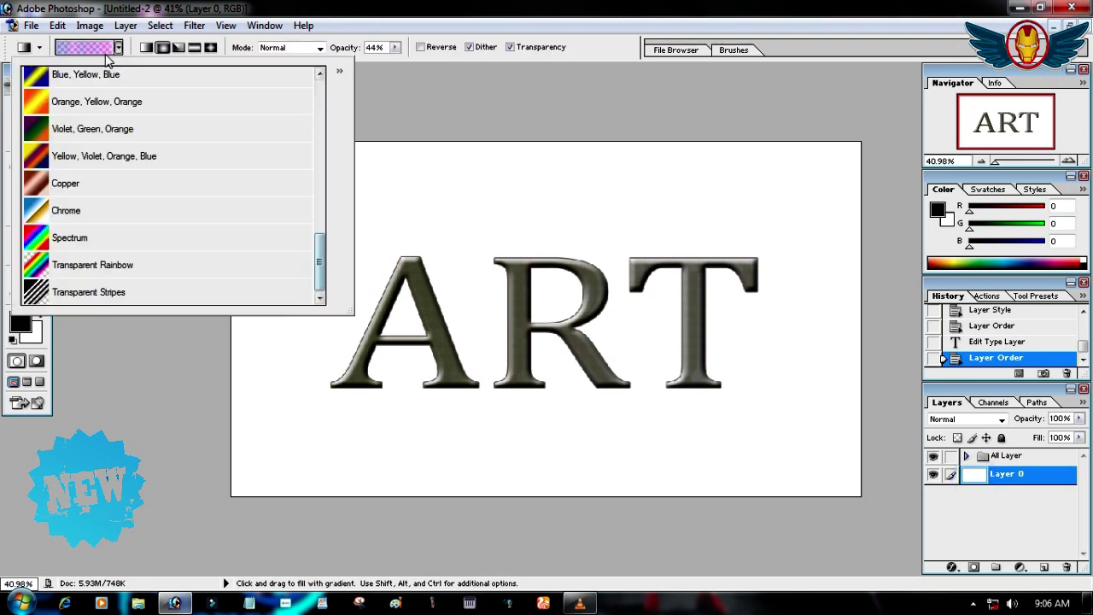
left_click(103, 51)
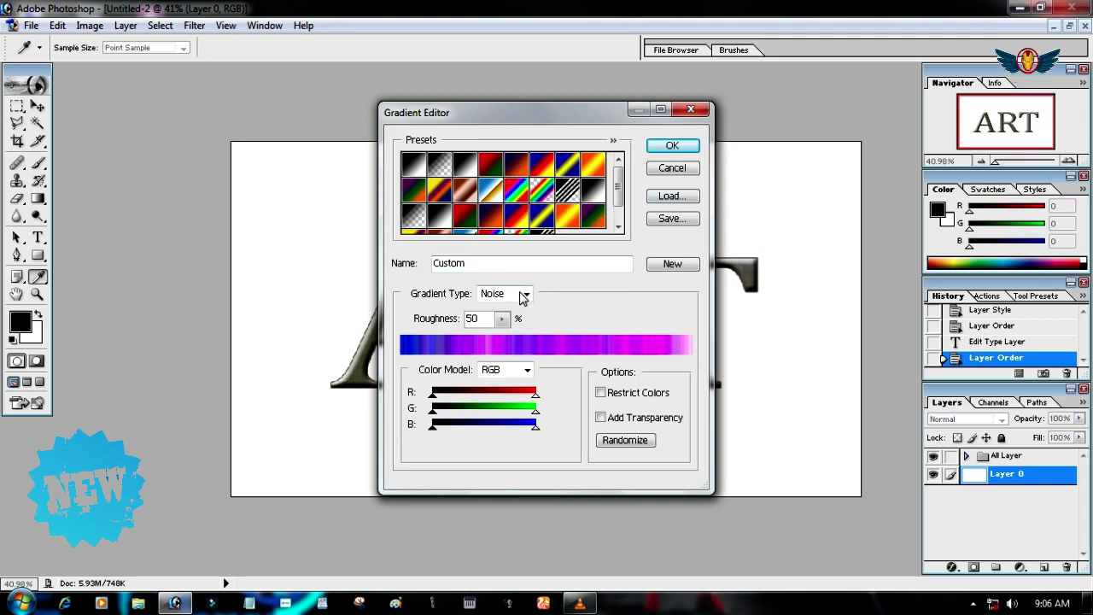
left_click(521, 294)
left_click(525, 293)
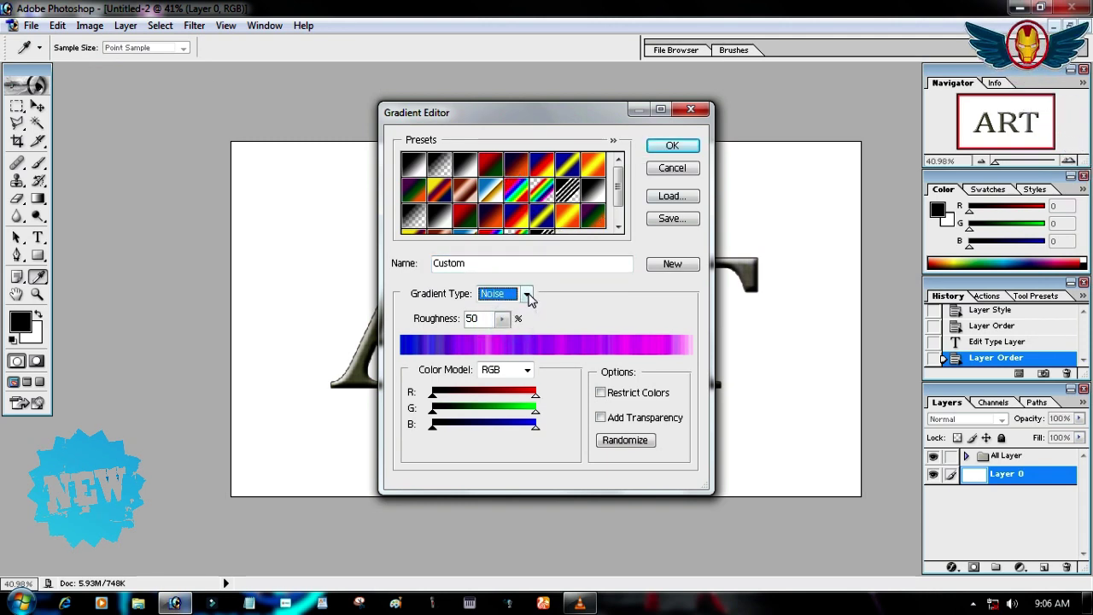
left_click(526, 292)
left_click(522, 311)
left_click(526, 293)
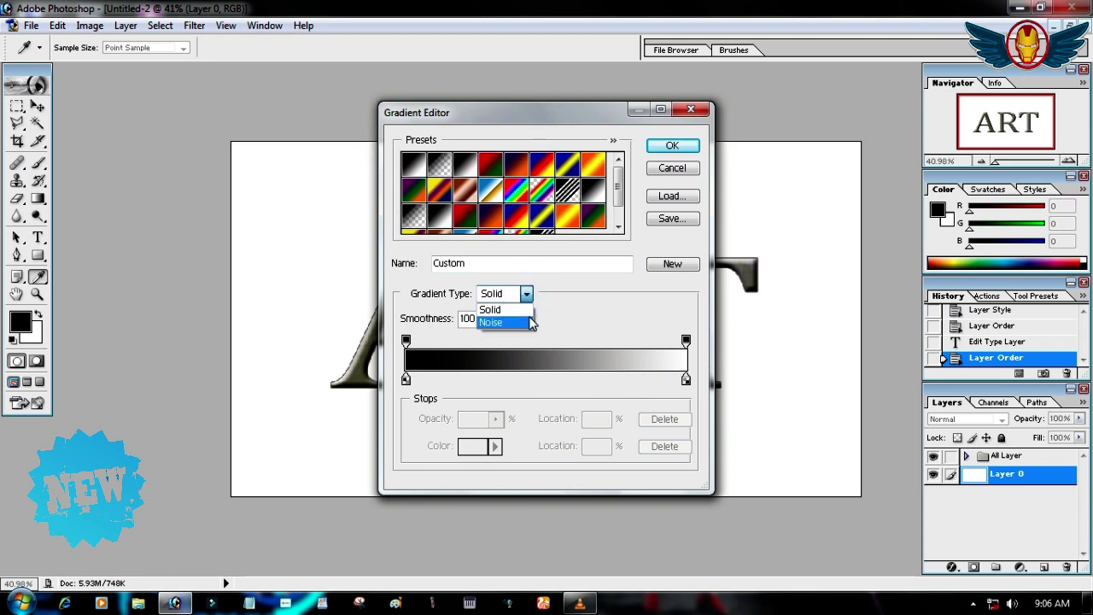
left_click(509, 322)
left_click_drag(502, 319, 515, 342)
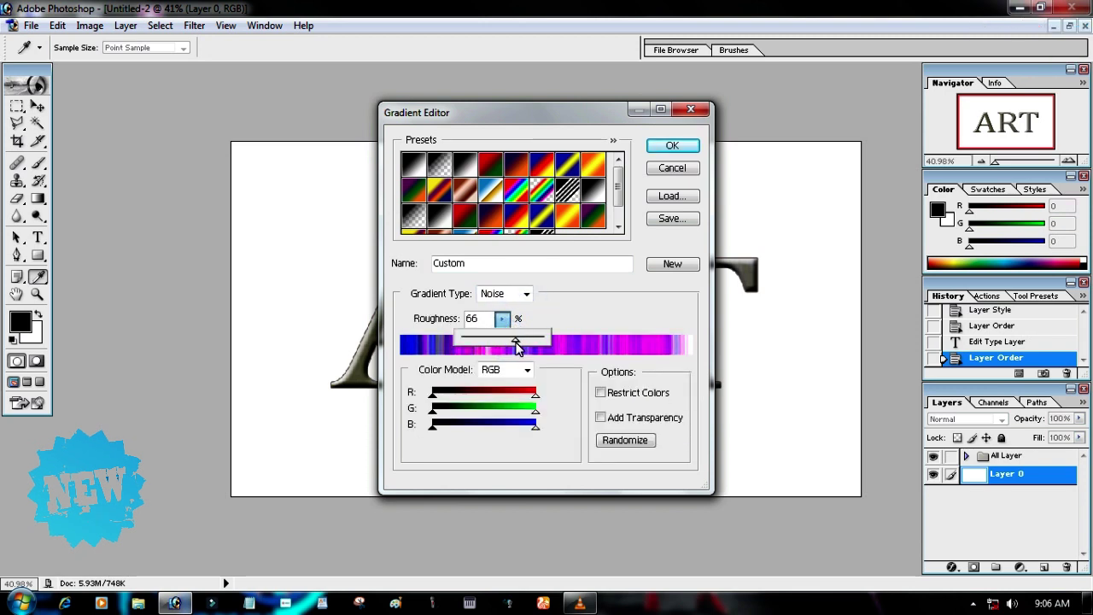
left_click(590, 300)
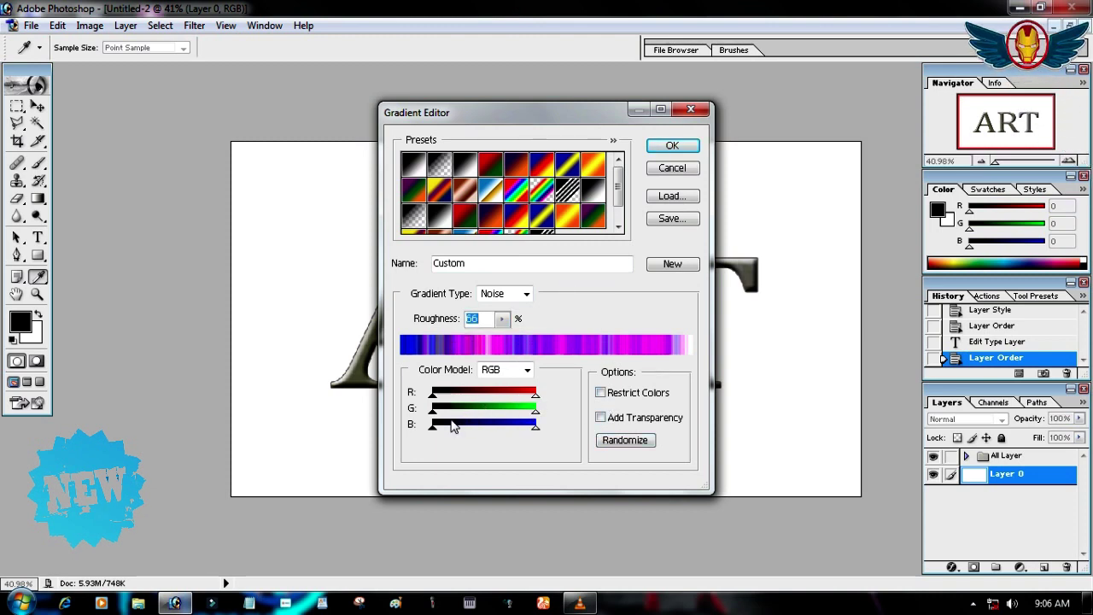
Drag radial noise gradients at top-left, top-right, near the T, and across the whole background
left_click(680, 146)
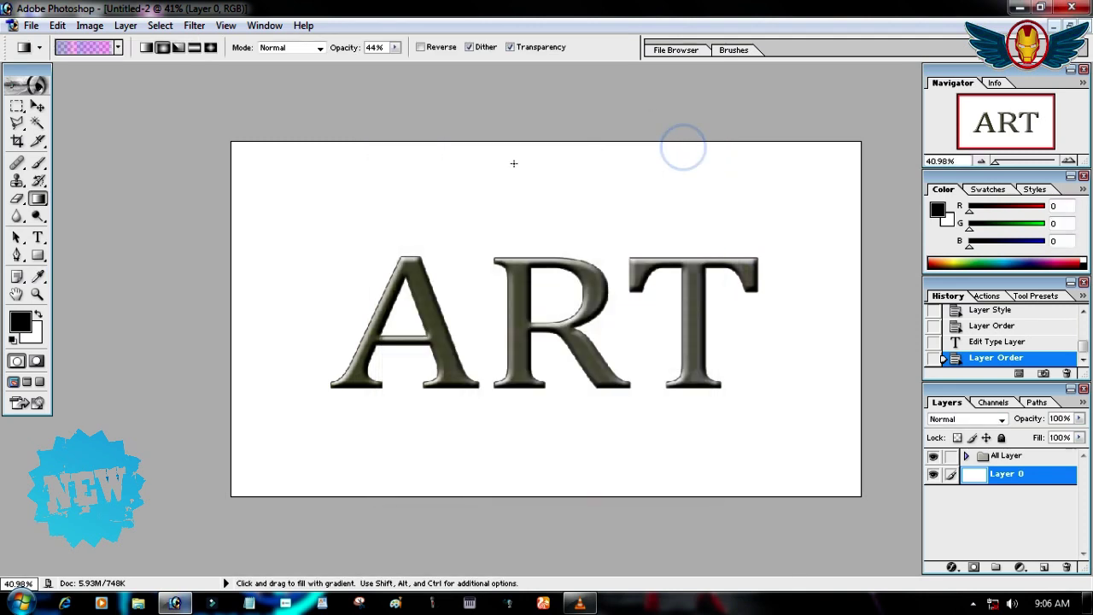
left_click_drag(327, 176, 447, 205)
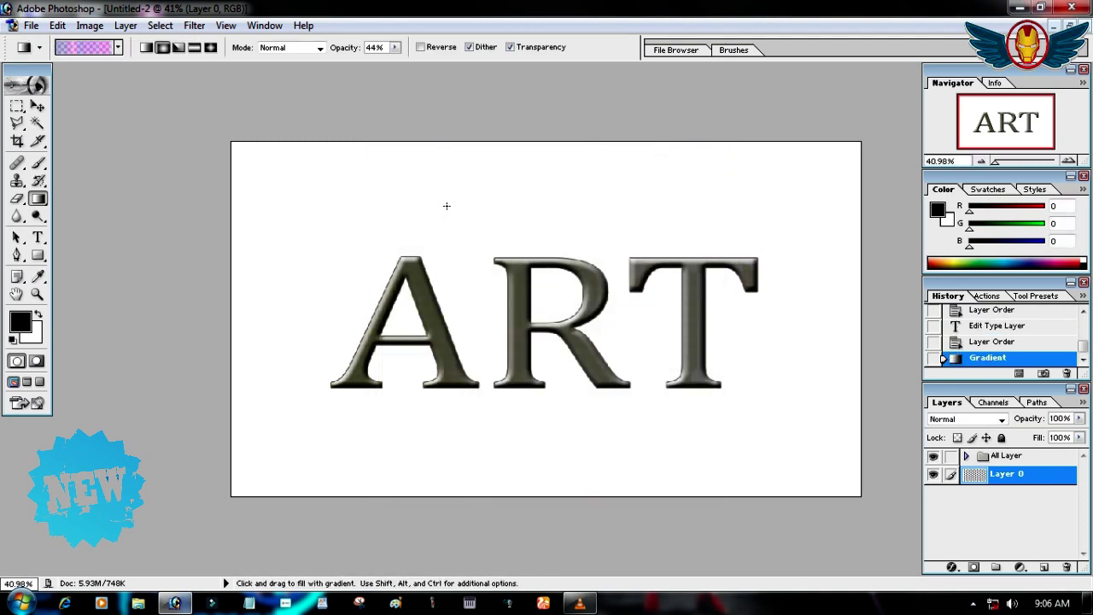
left_click_drag(795, 193, 850, 202)
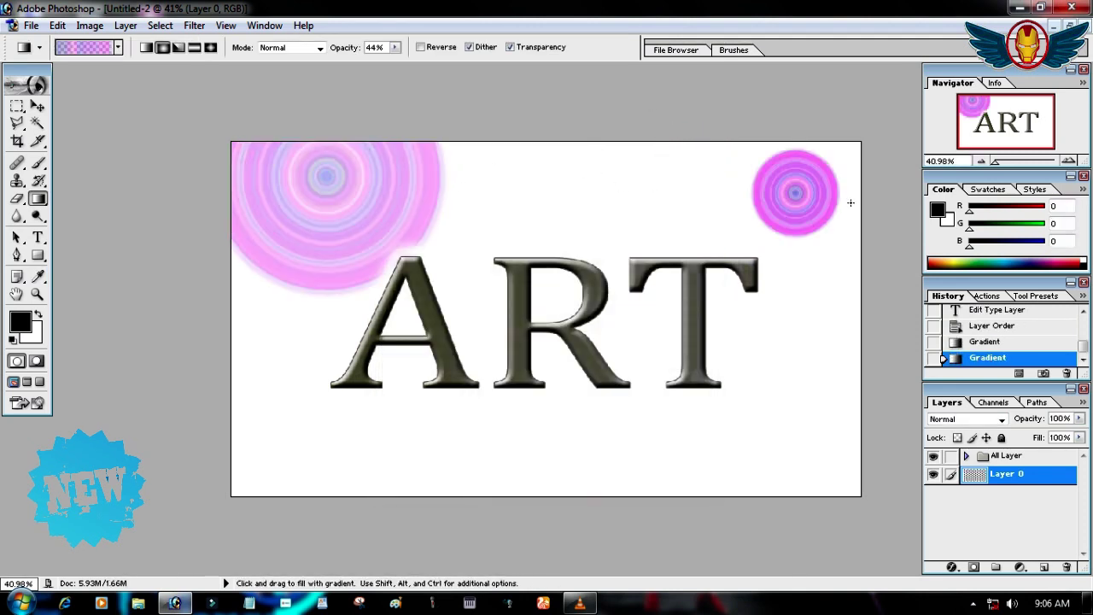
left_click_drag(708, 379, 760, 412)
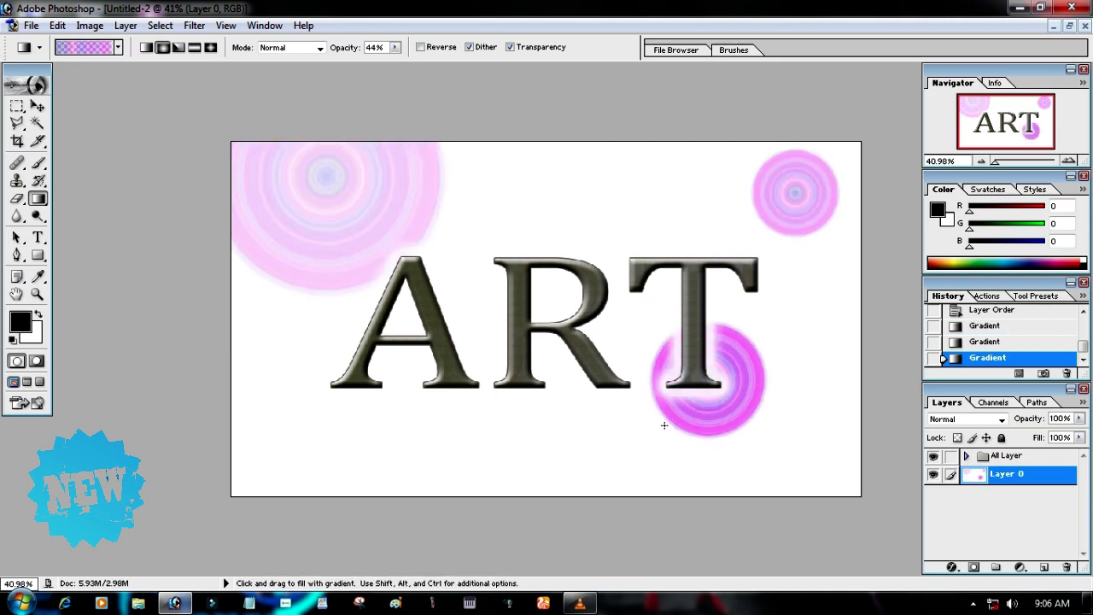
left_click_drag(140, 129, 841, 488)
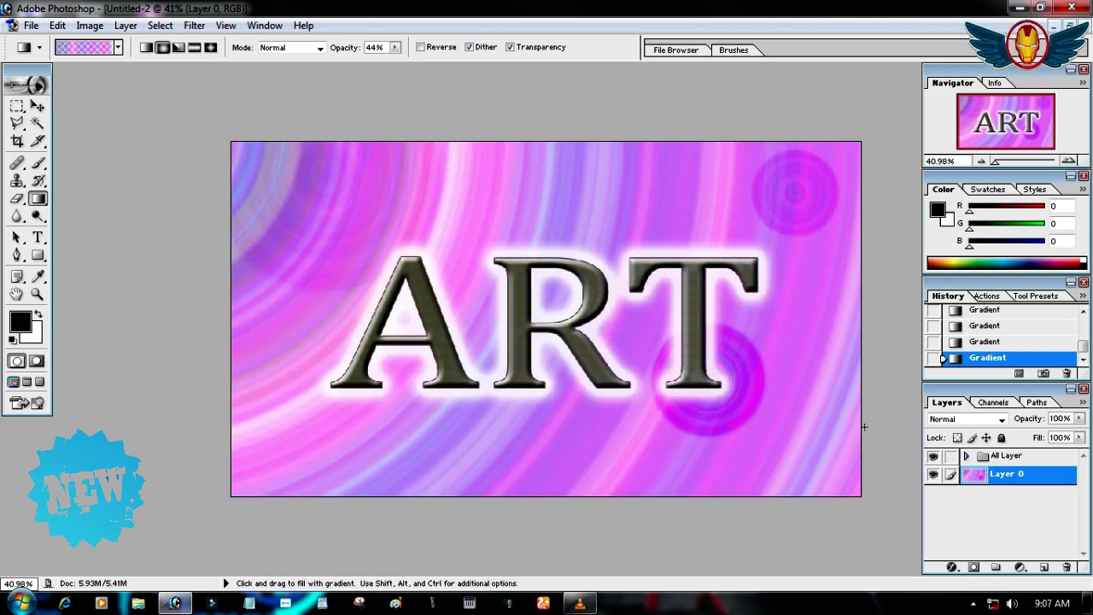
Pick the Move tool, expand All Layer, and open Blending Options for the ART layer
left_click(16, 105)
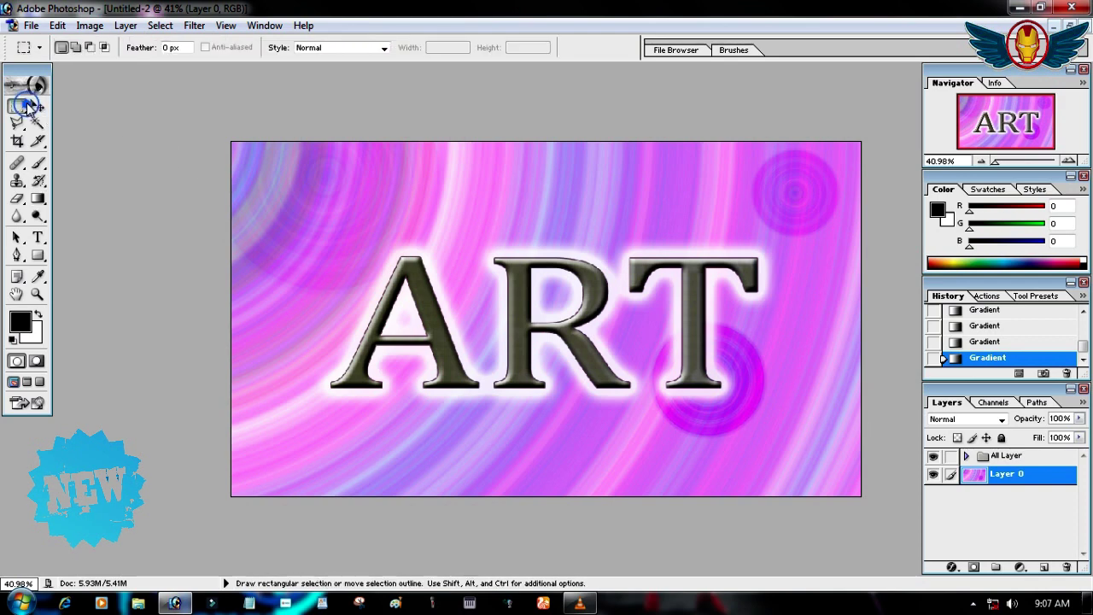
left_click(38, 106)
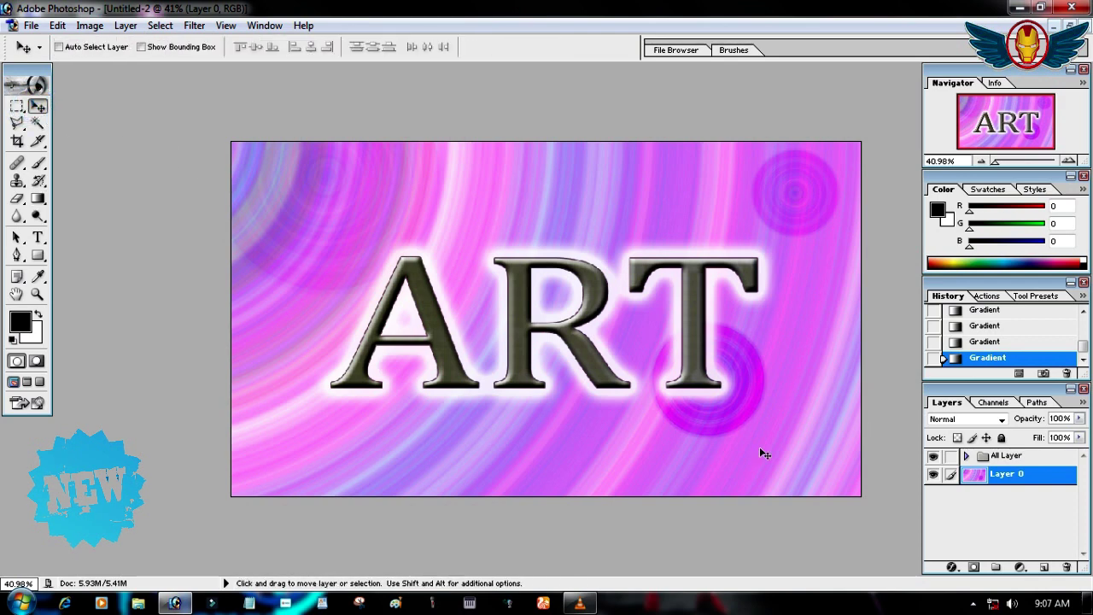
left_click(966, 457)
left_click(997, 479)
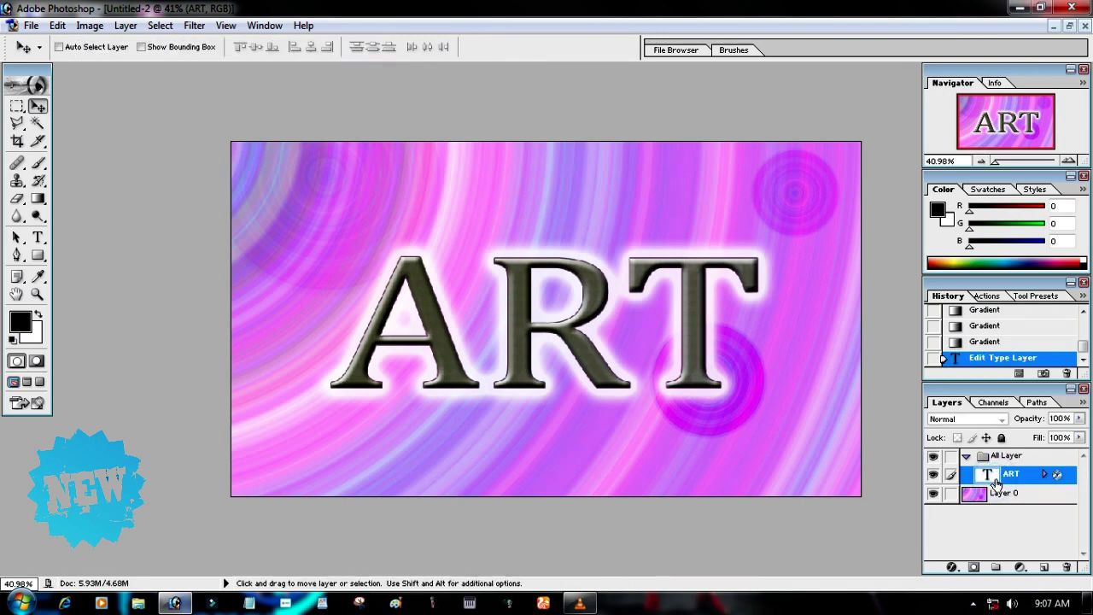
right_click(1000, 483)
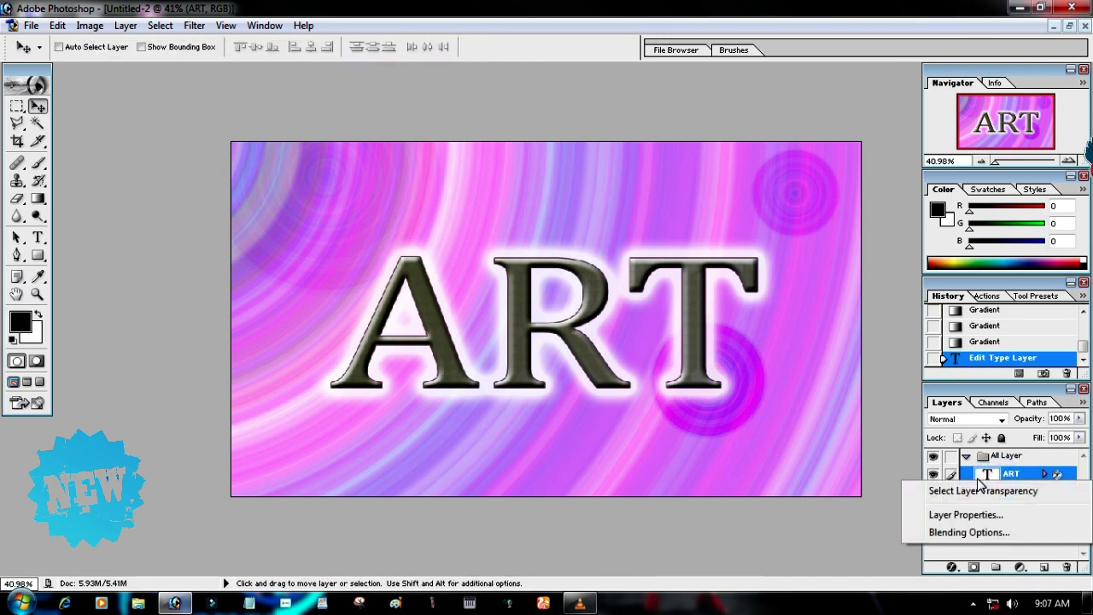
left_click(974, 532)
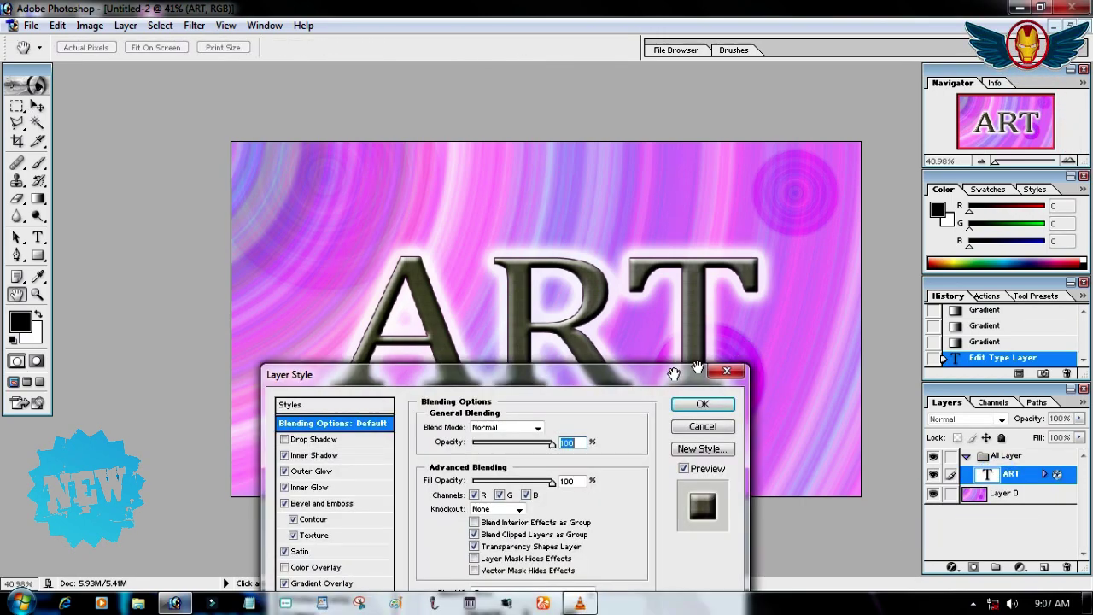
Show the Drop Shadow settings and change the shadow's angle and distance from the letters
left_click_drag(662, 378, 881, 260)
left_click(536, 322)
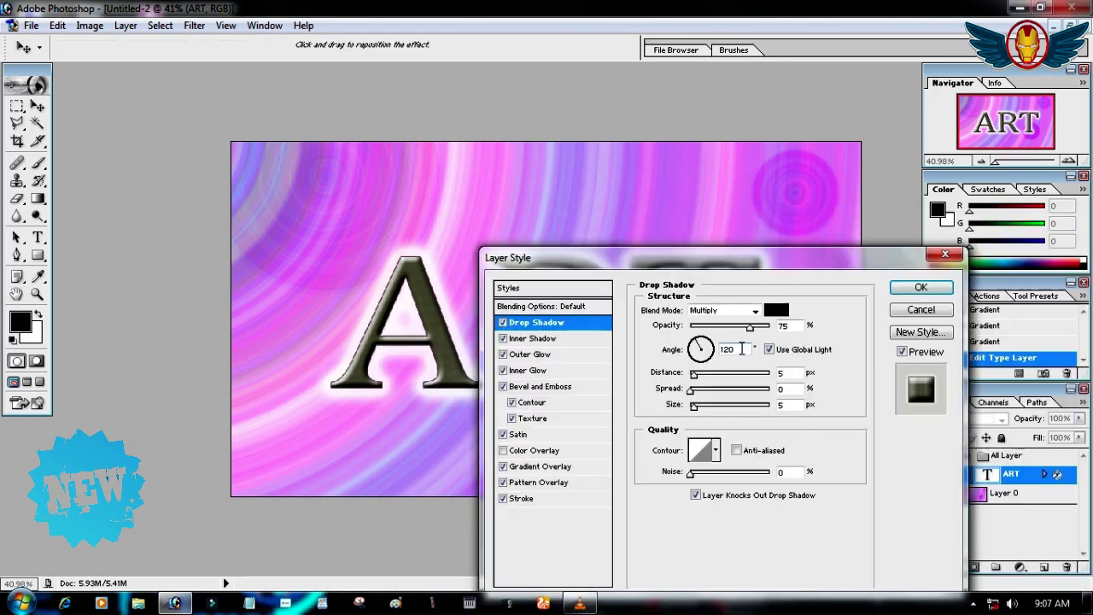
left_click_drag(701, 350, 712, 342)
left_click_drag(699, 380, 759, 375)
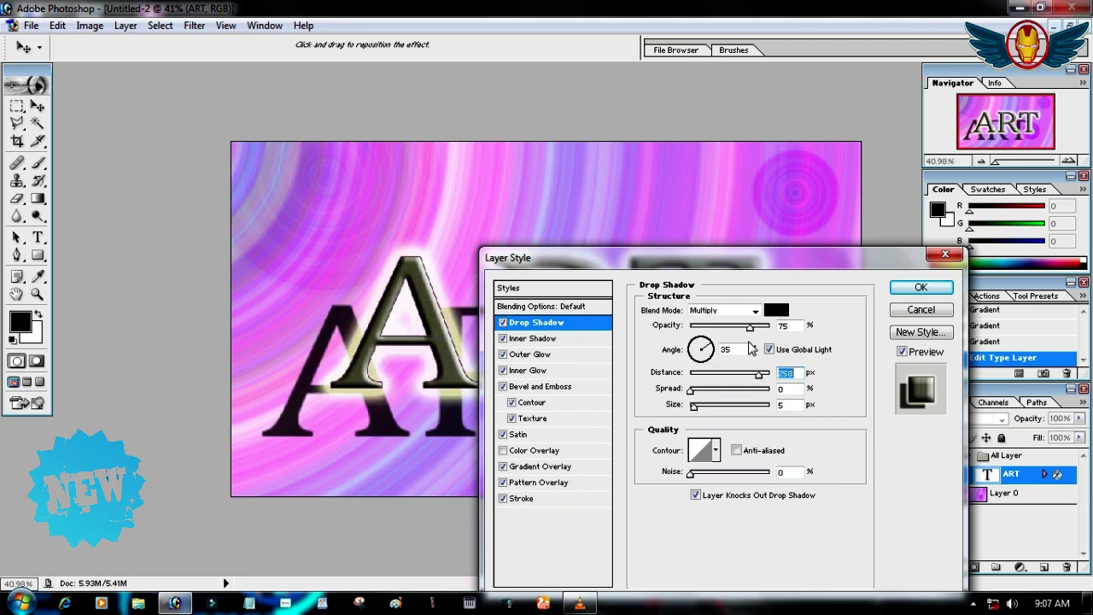
Make the shadow muted pink at 47% opacity, -17° angle, shorter distance, and apply
left_click(776, 310)
left_click(395, 254)
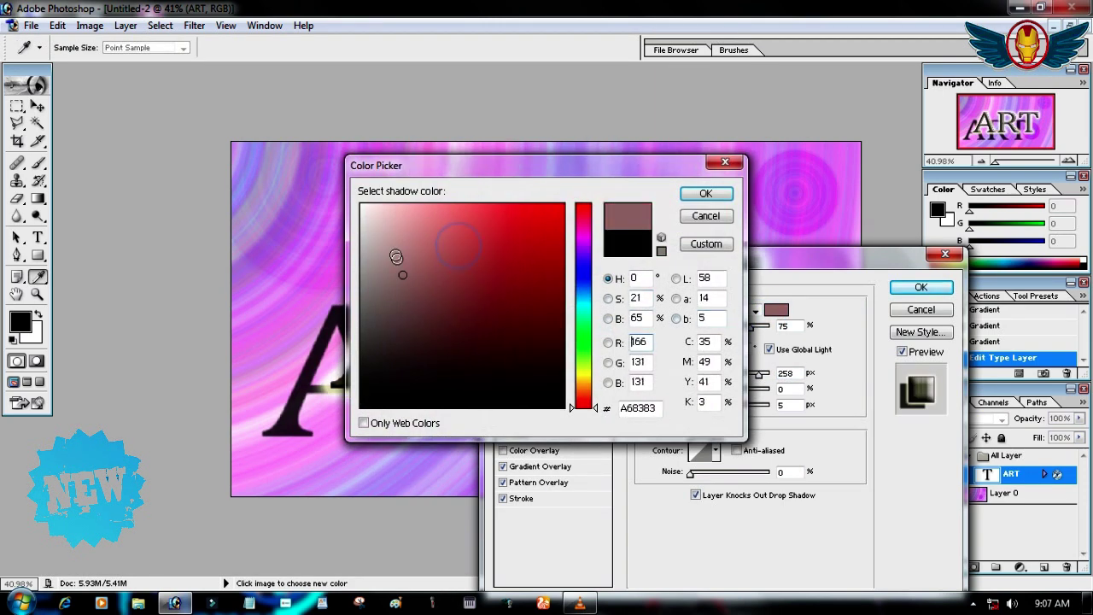
left_click(718, 195)
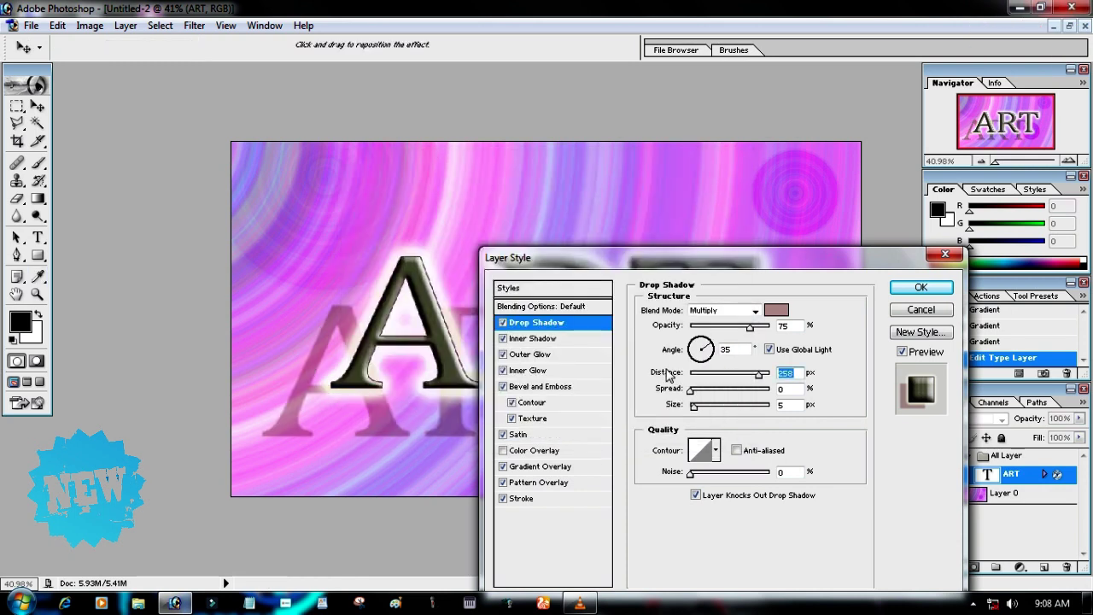
mouse_move(751, 327)
left_mouse_down()
mouse_move(770, 328)
mouse_move(708, 328)
left_mouse_up()
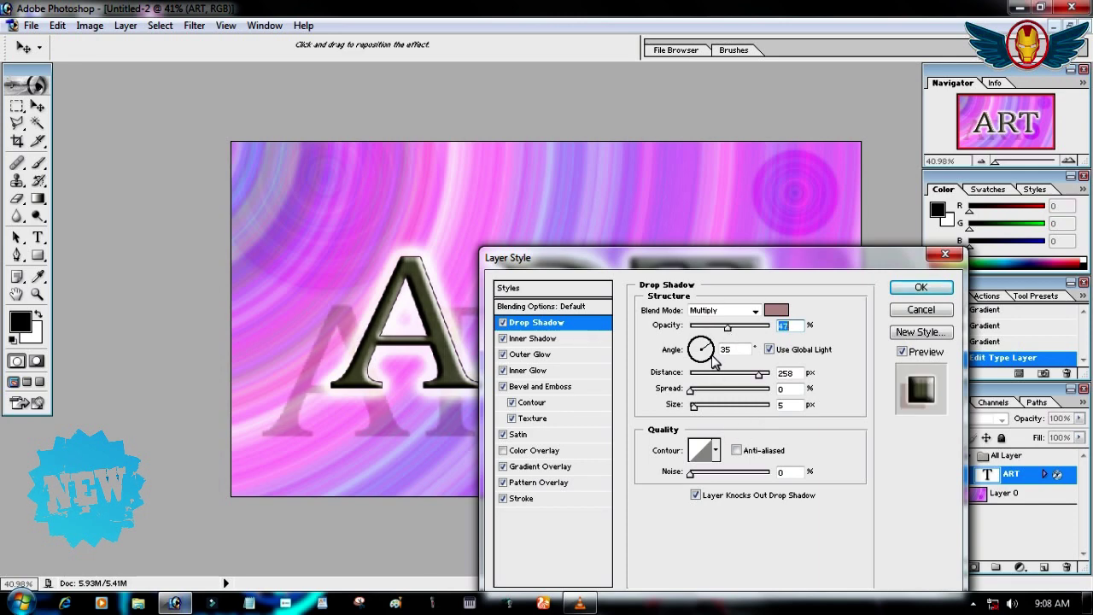
left_click(709, 350)
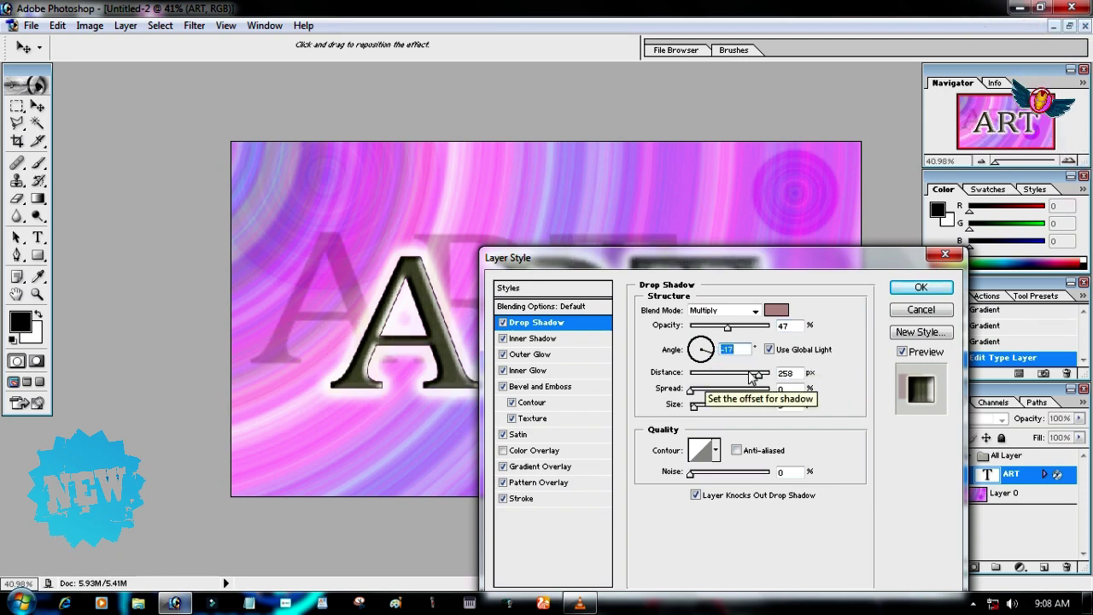
left_click_drag(762, 373, 746, 385)
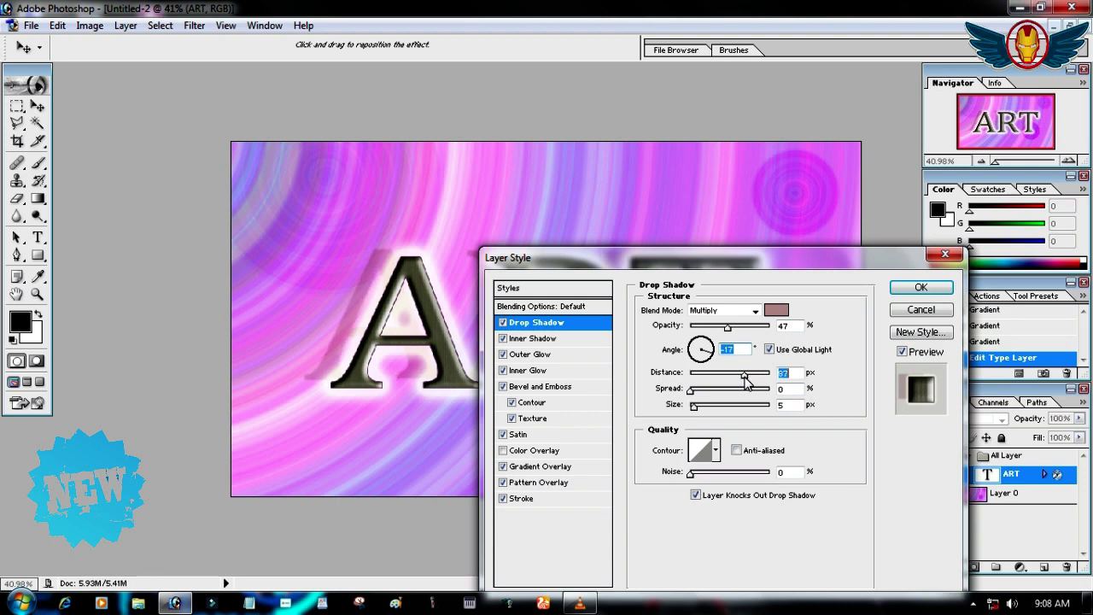
left_click(921, 287)
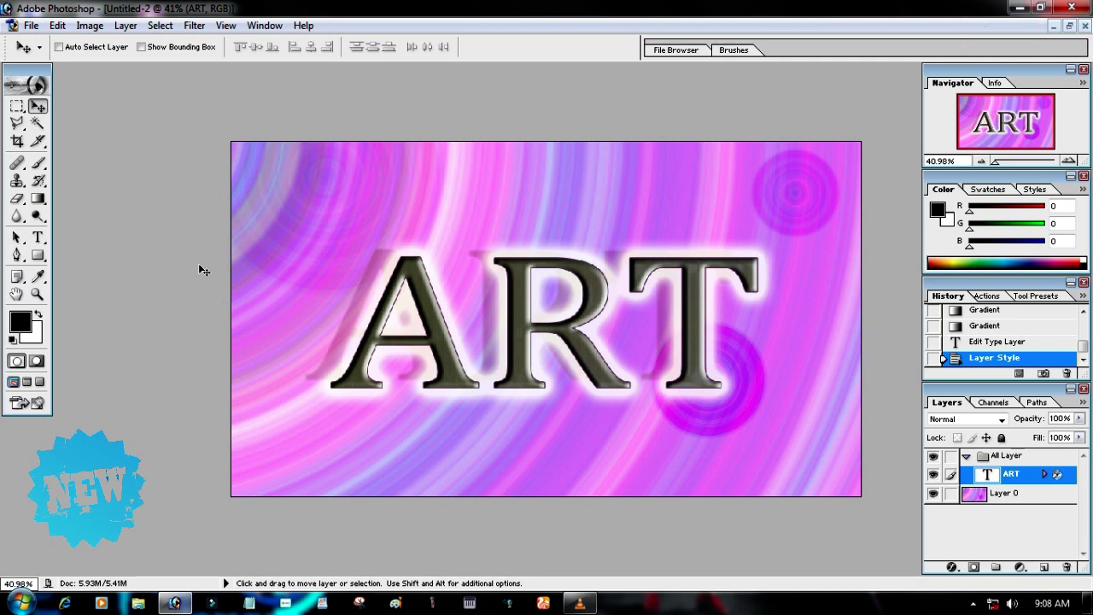
Save the image to the Desktop as PNG 'Untitled-2 copy.png', accepting the PNG Options
left_click(31, 25)
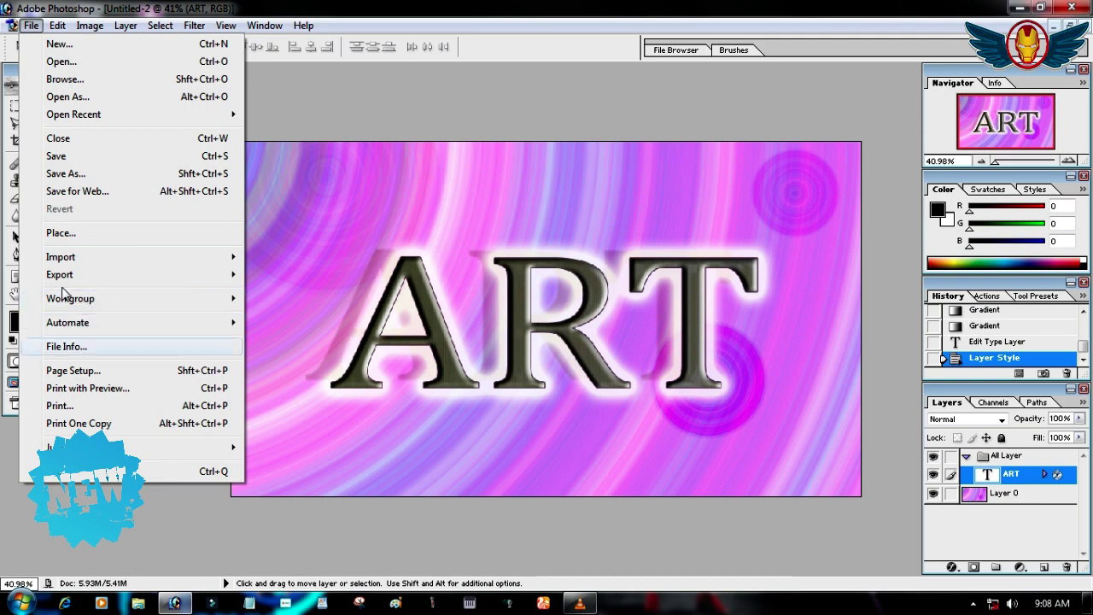
left_click(68, 176)
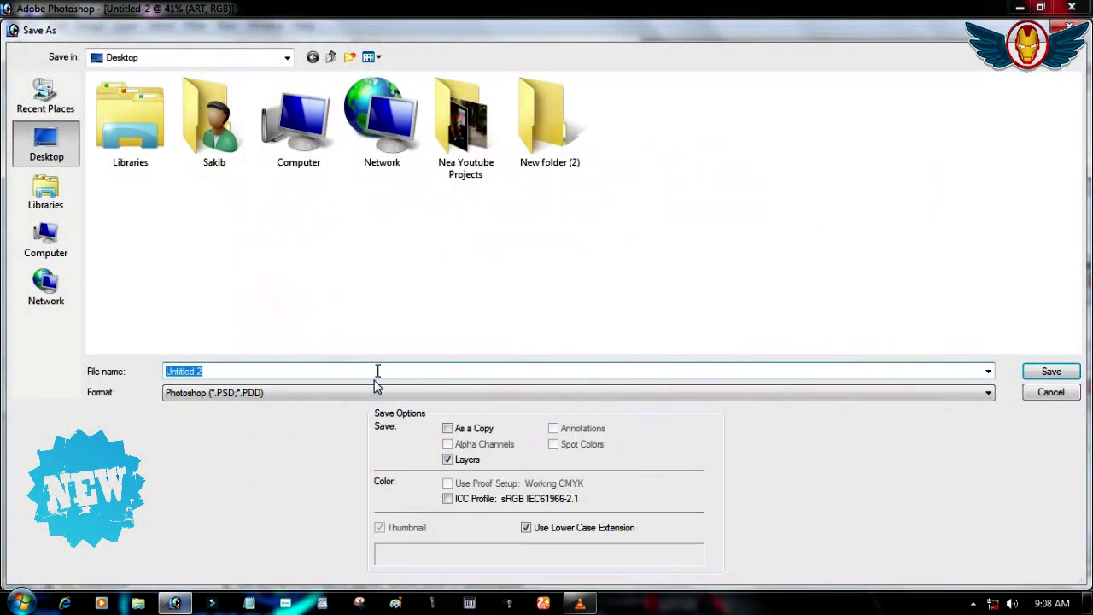
left_click(368, 393)
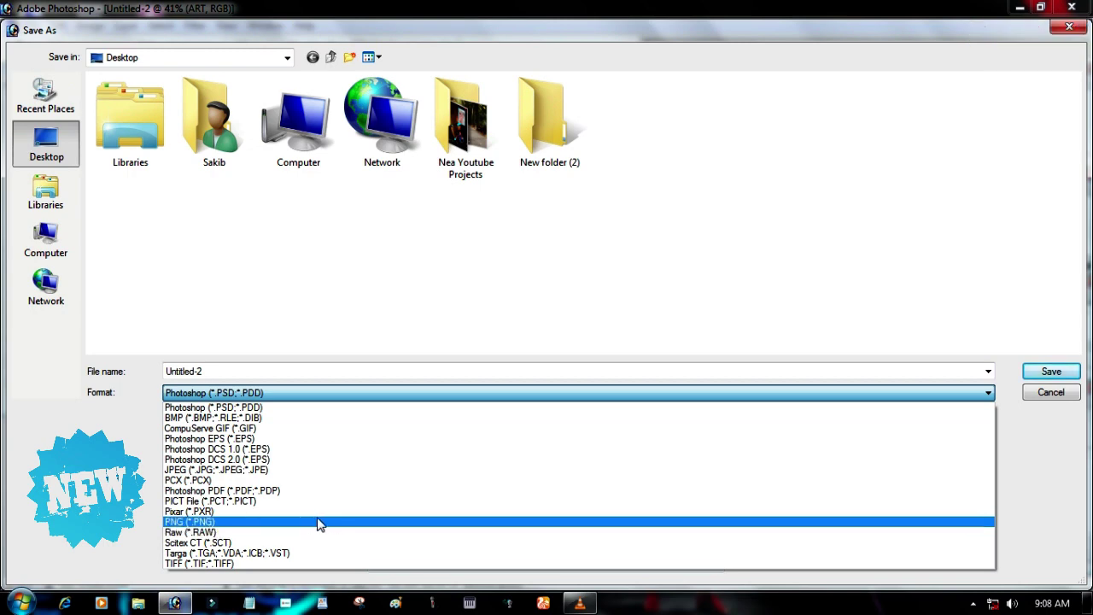
left_click(315, 523)
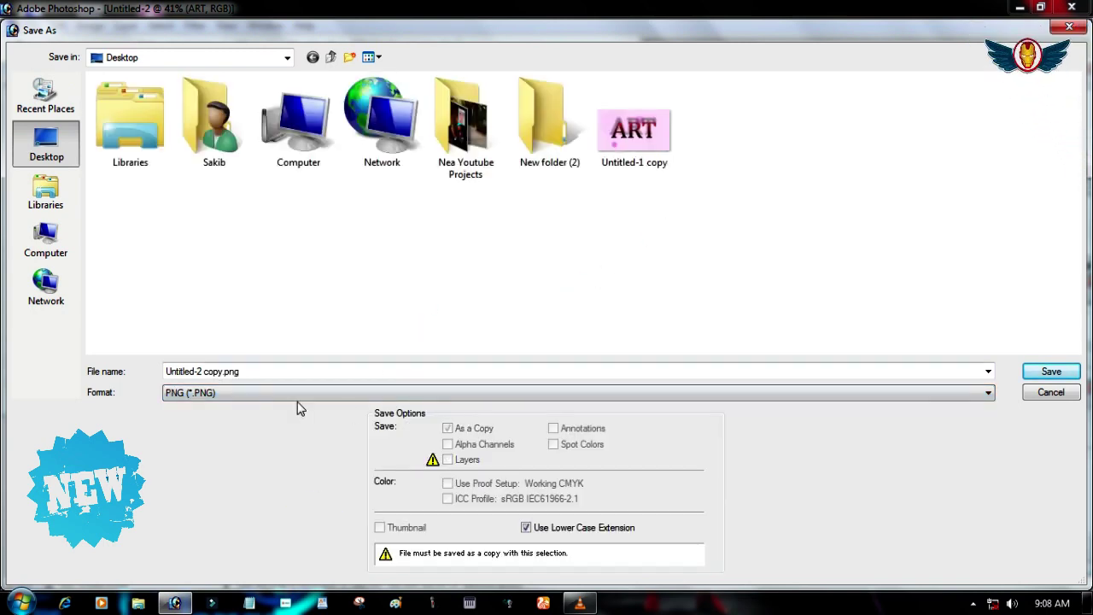
left_click(1043, 376)
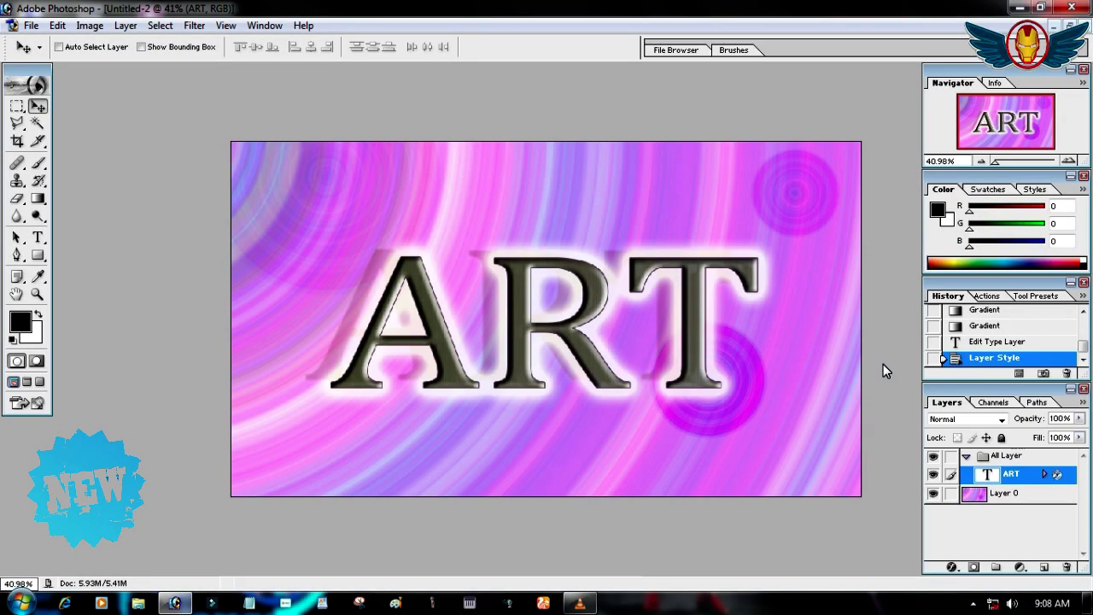
left_click(604, 290)
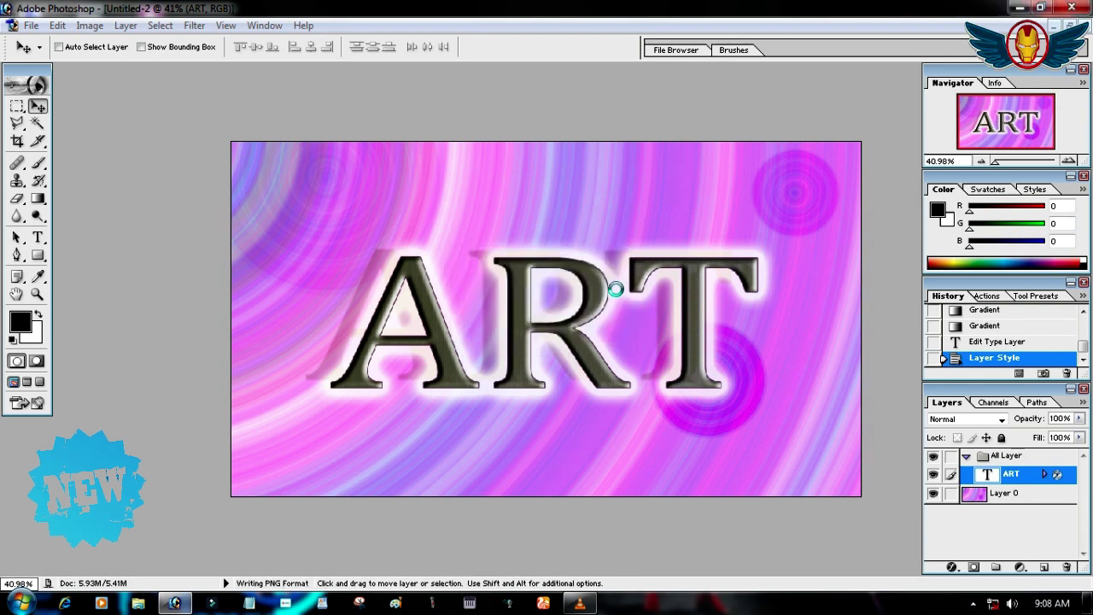